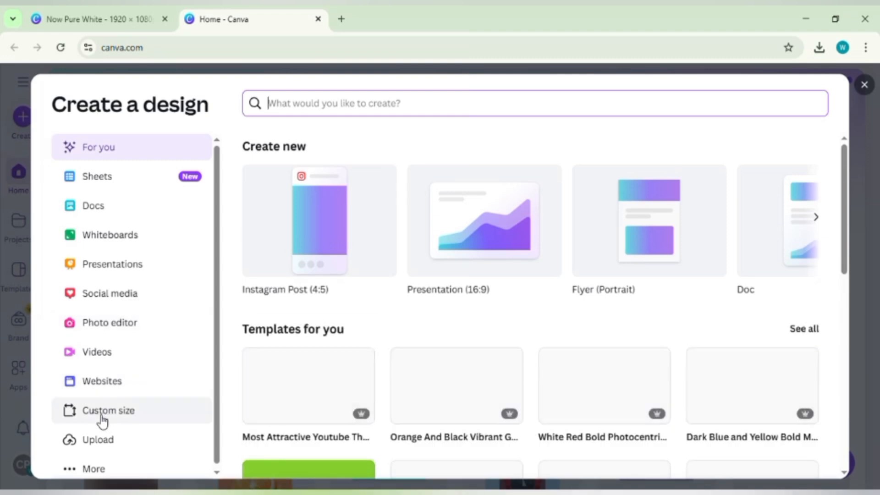
Create a new blank design with a custom size of 1920 × 1080 px.
left_click(104, 419)
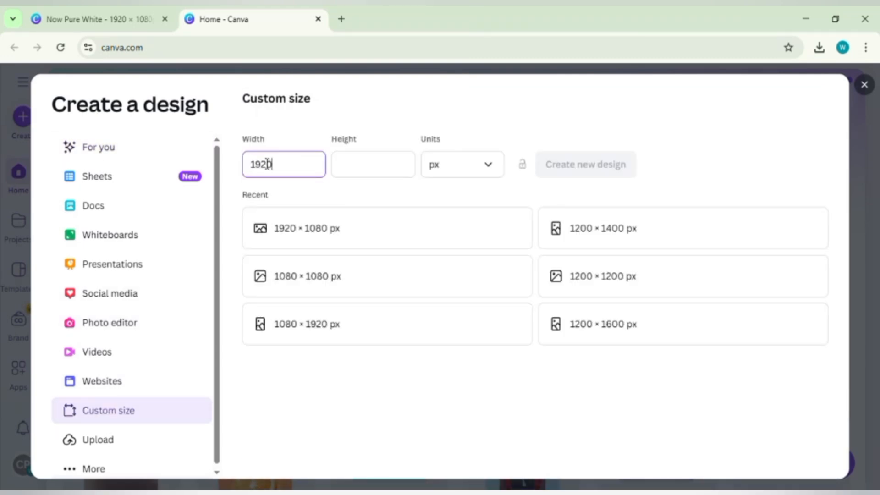
key("Tab")
type("1080")
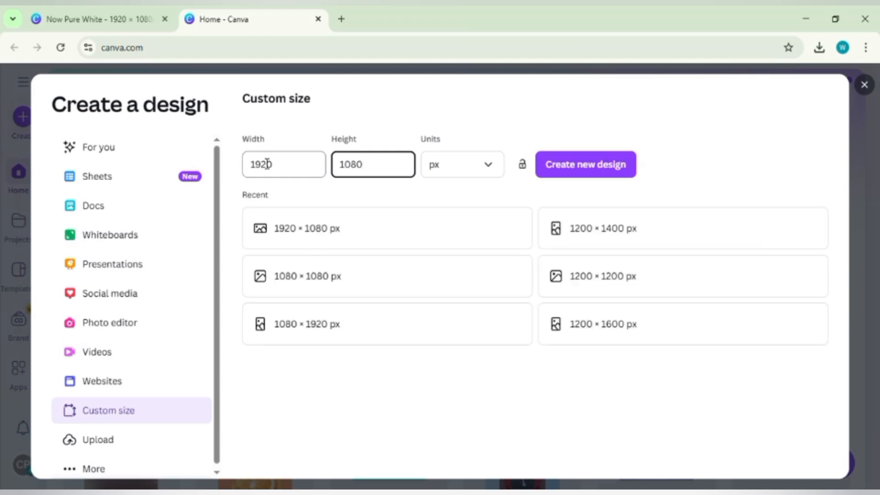
left_click(576, 165)
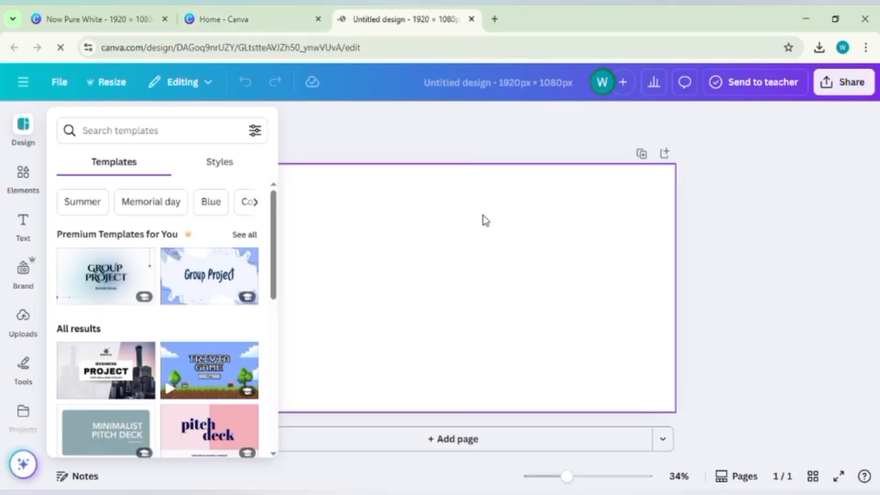
Set the page background color to black.
left_click(484, 217)
left_click(423, 120)
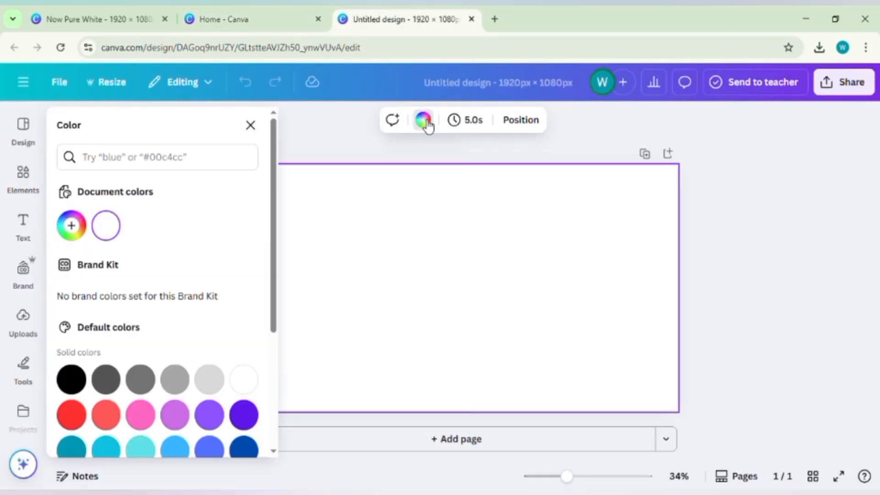
left_click(74, 378)
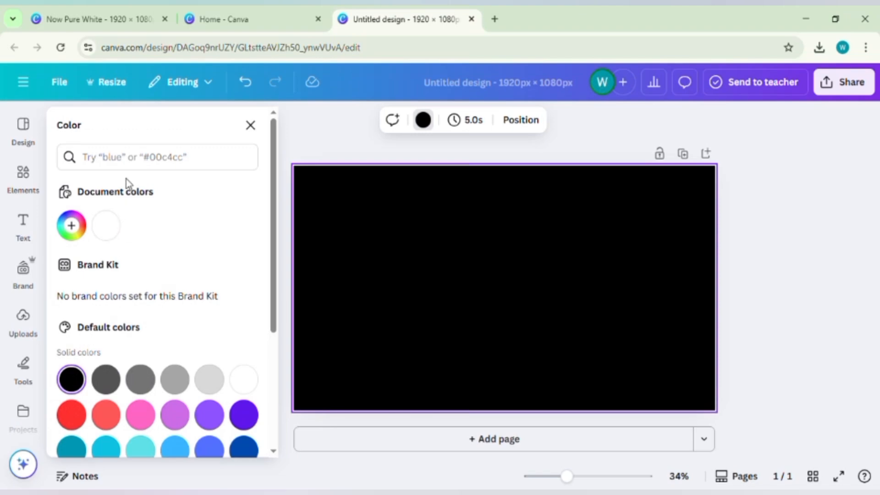
Search the graphic elements for "light" and add the soft white round glow to the page.
left_click(24, 177)
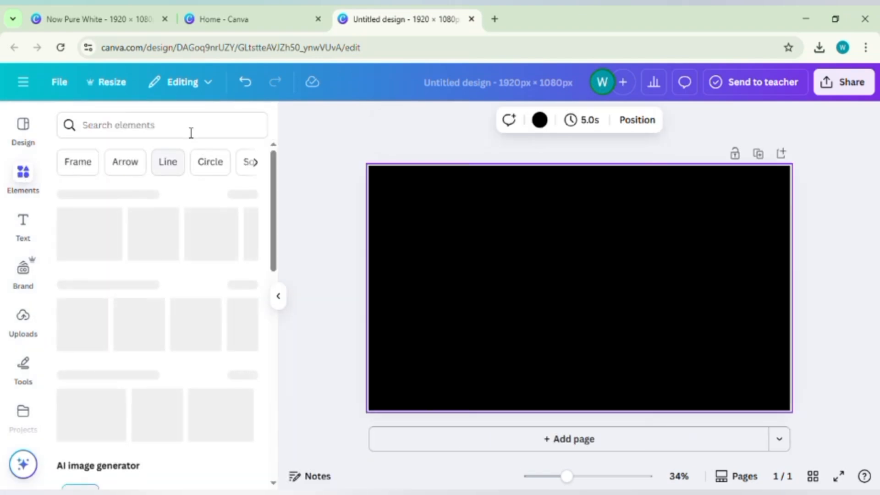
left_click(191, 133)
type("light")
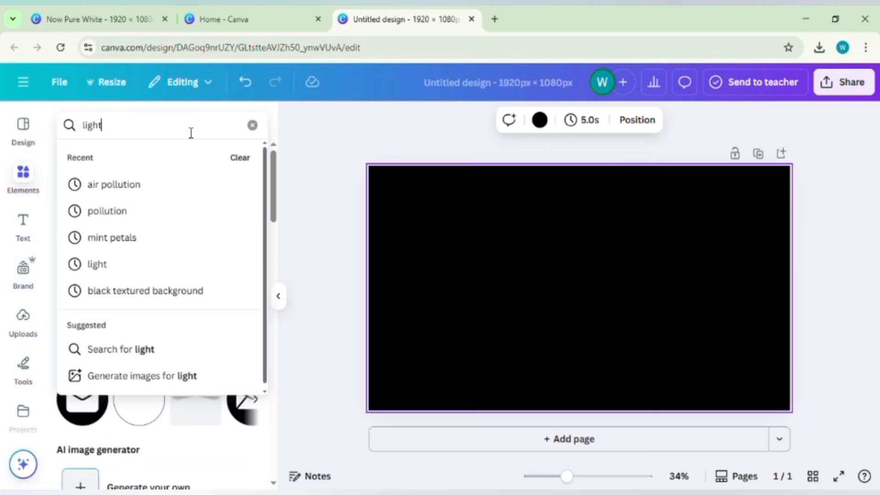
left_click(151, 192)
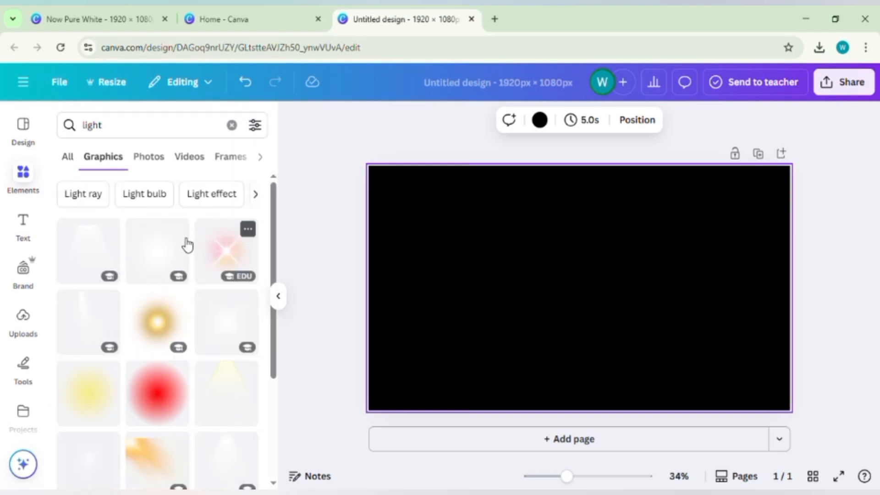
left_click(156, 253)
Enlarge the white glow to about 1,234 × 1,234 px and center it on the page.
left_click_drag(684, 393, 713, 428)
left_click_drag(638, 338, 614, 318)
left_click_drag(683, 395, 730, 428)
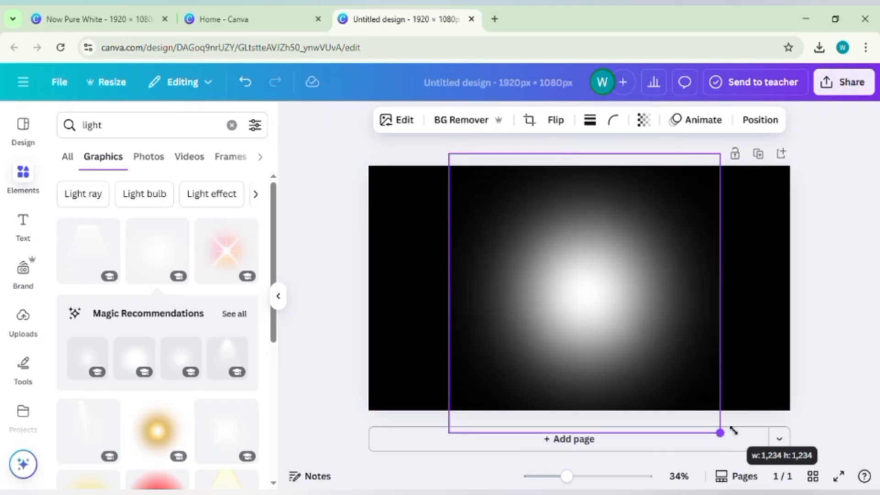
mouse_move(689, 365)
left_mouse_down()
mouse_move(669, 354)
mouse_move(684, 353)
left_mouse_up()
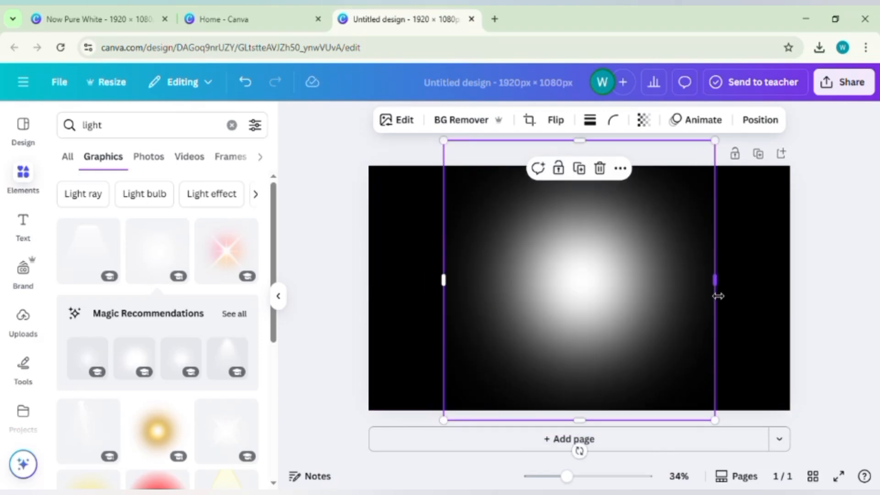
Stretch the white glow horizontally so it spans the full width of the page.
left_click(731, 279)
left_click(632, 298)
left_click_drag(725, 287, 795, 289)
left_click_drag(451, 282, 369, 285)
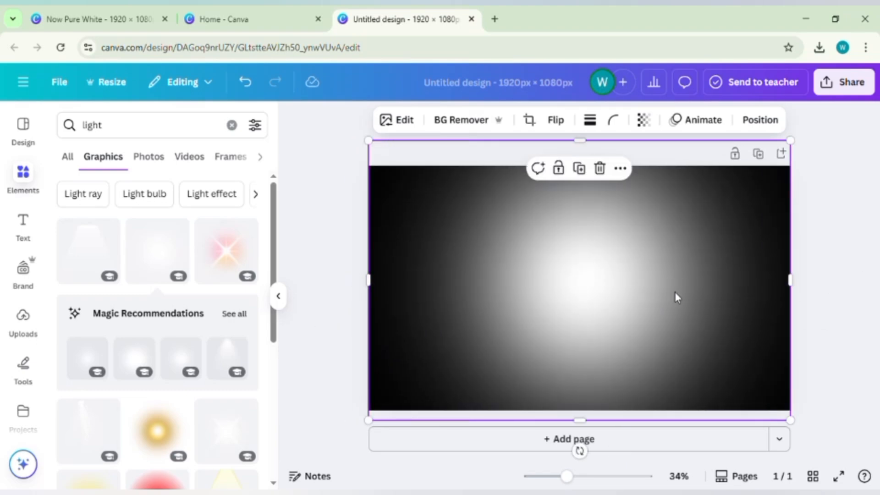
left_click(831, 246)
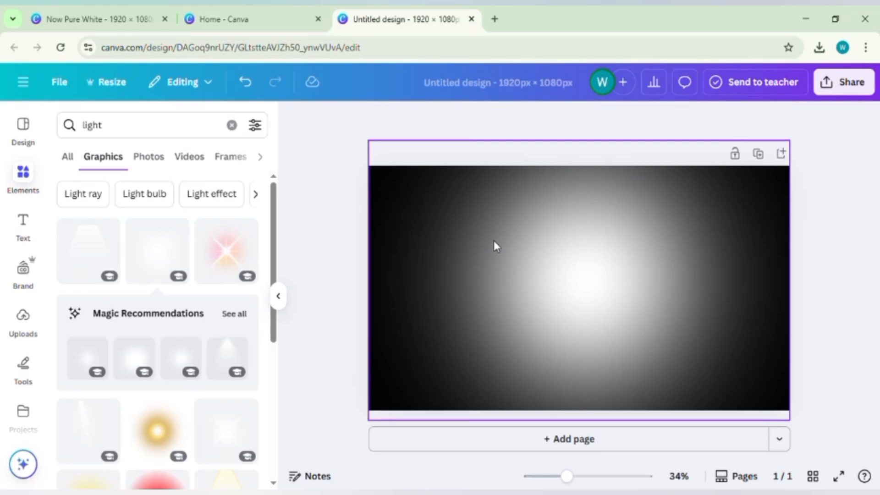
Add a circle shape to the page and fill it with black.
left_click(33, 192)
left_click(33, 191)
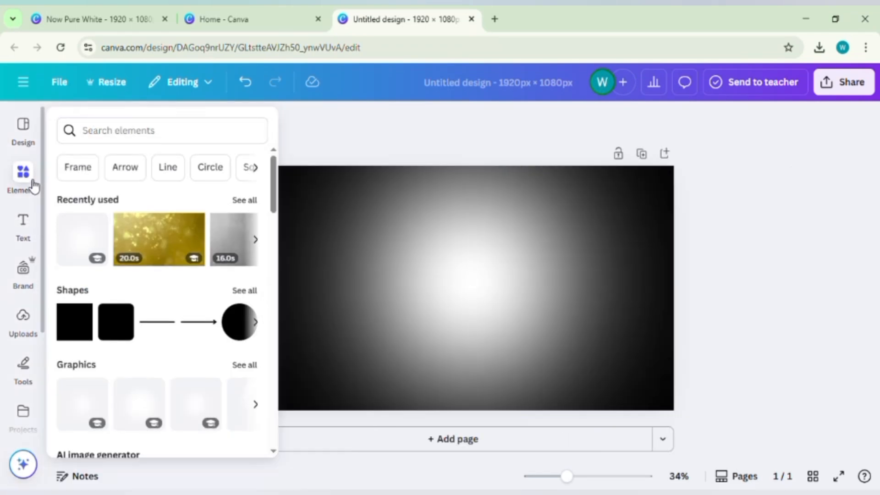
left_click(237, 329)
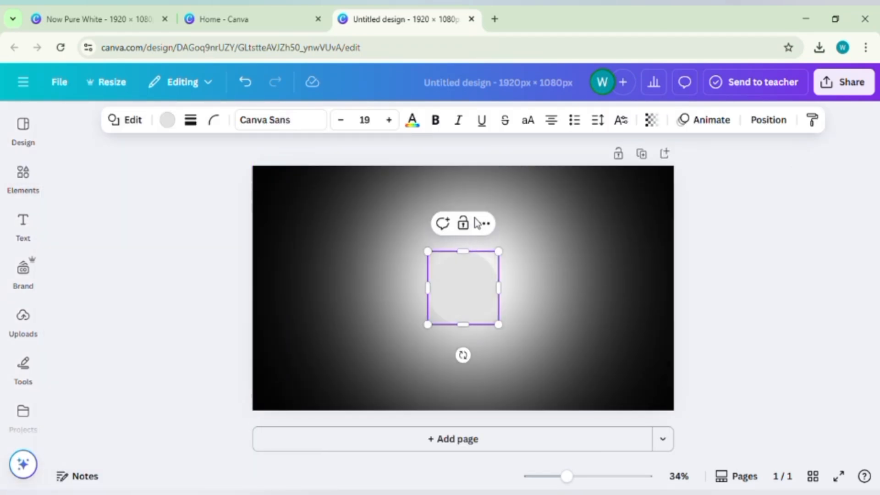
left_click(168, 120)
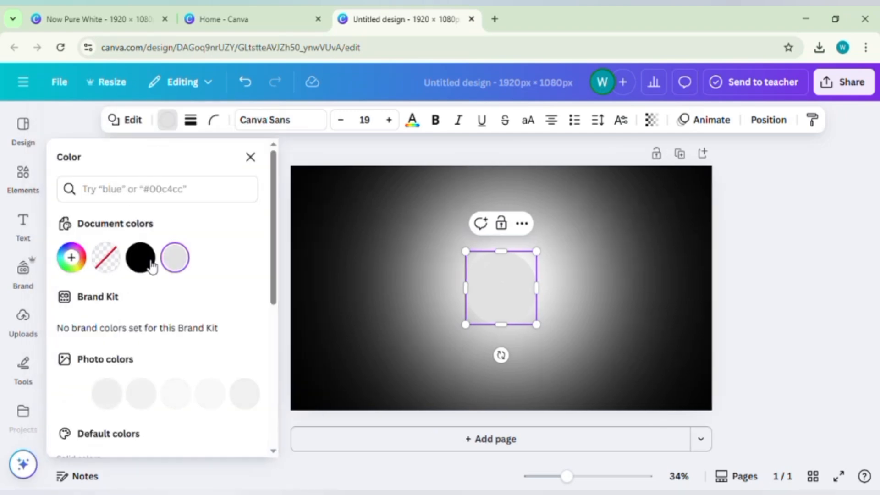
left_click(141, 257)
Reshape the black circle into a wide, flat ellipse centered horizontally in the lower half of the page.
left_click_drag(541, 325, 653, 294)
left_click_drag(577, 305, 521, 335)
left_click_drag(514, 373, 513, 358)
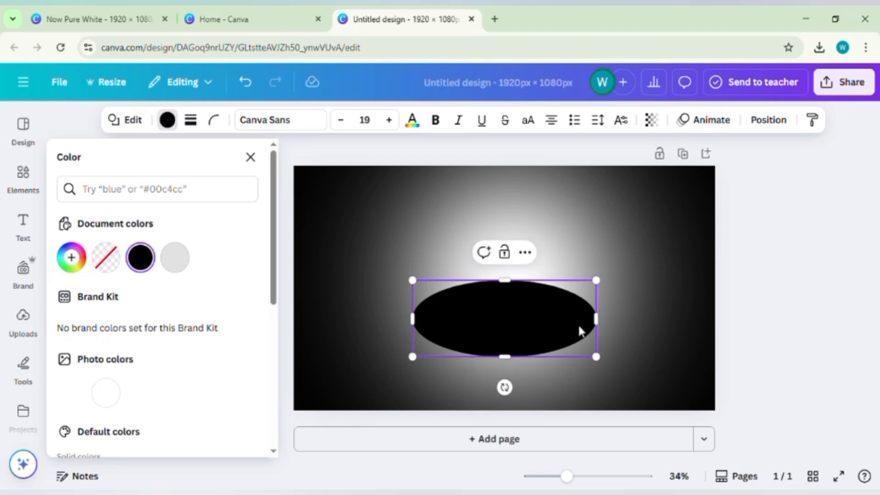
left_click_drag(596, 324, 631, 324)
left_click_drag(583, 351, 564, 351)
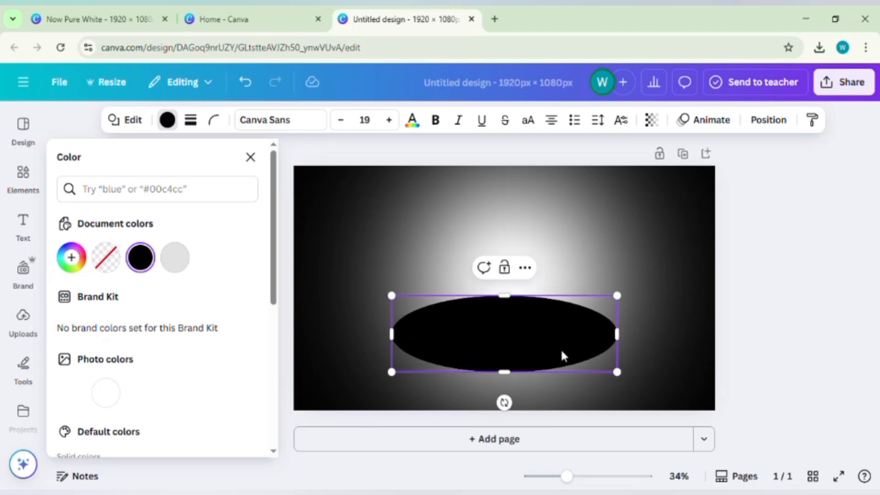
left_click_drag(510, 375, 508, 365)
left_click(755, 268)
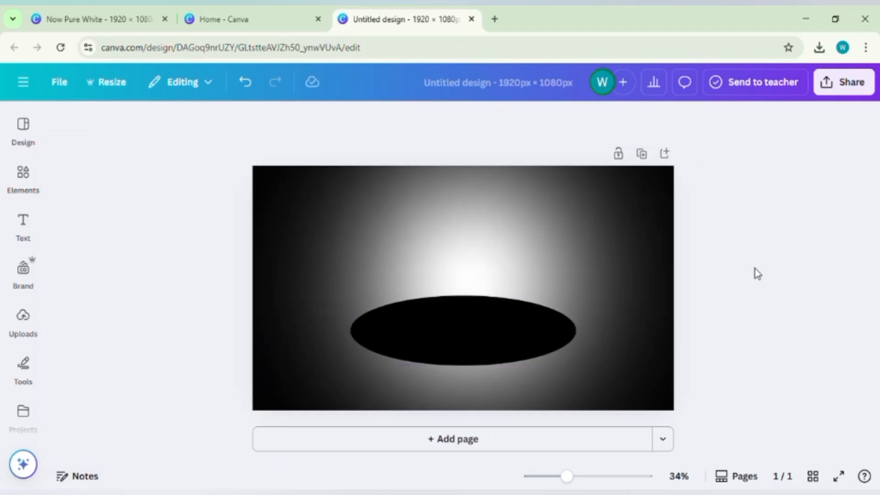
Duplicate the black ellipse twice and stack the copies slightly below the original, horizontally aligned with it.
left_click(467, 338)
left_click(463, 268)
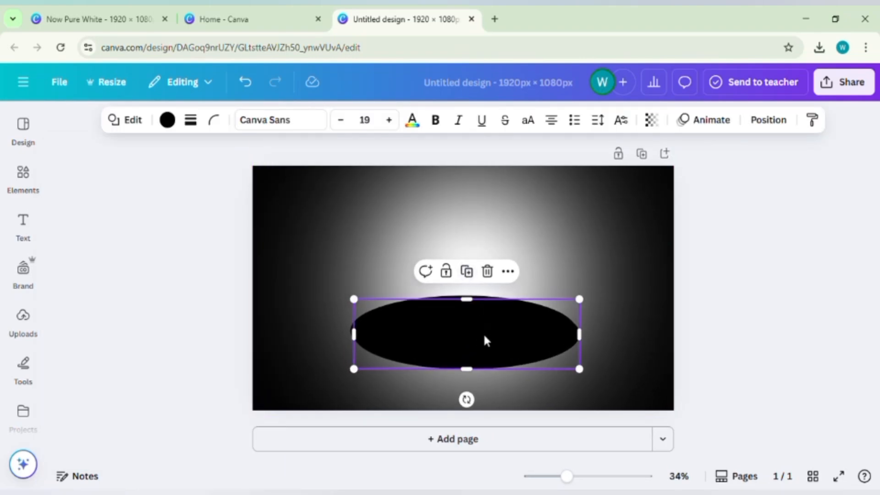
left_click_drag(484, 333, 463, 350)
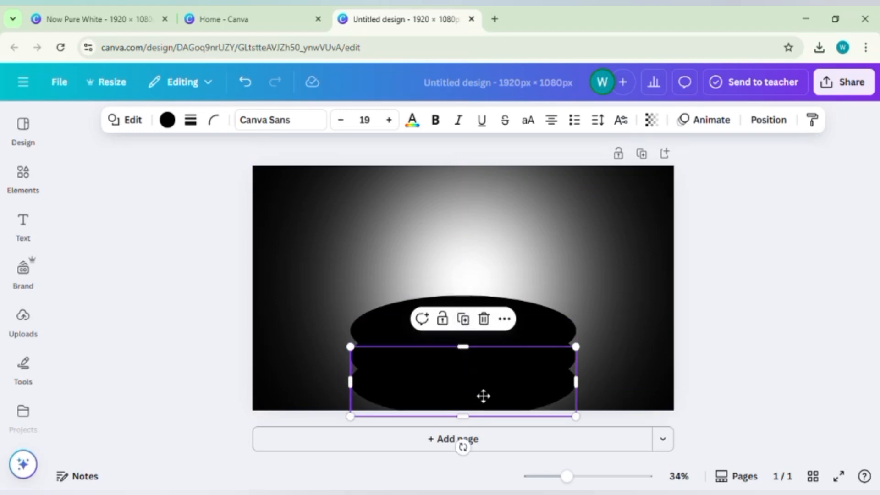
mouse_move(483, 396)
left_mouse_down()
mouse_move(484, 367)
mouse_move(496, 386)
left_mouse_up()
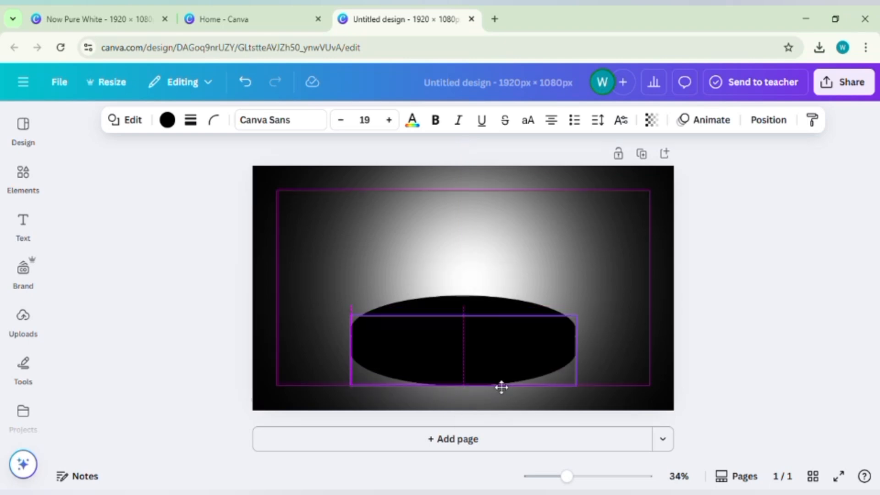
left_click(735, 292)
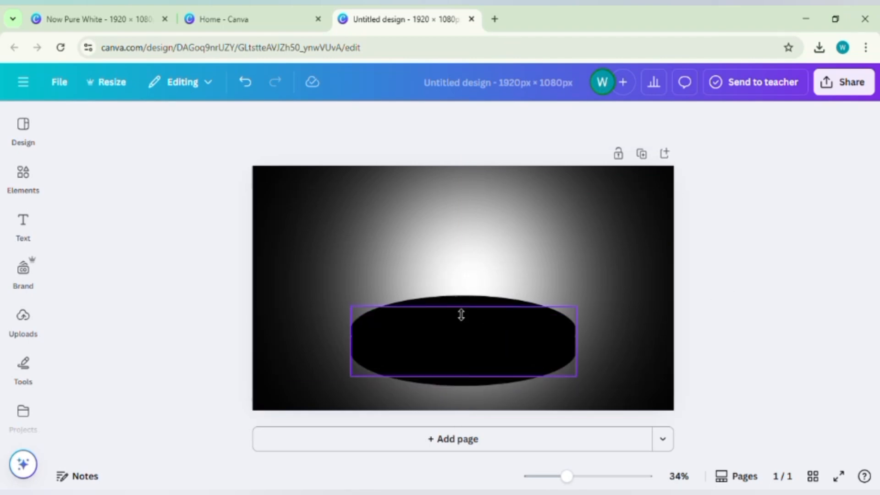
Select the second ellipse in the layer order and recolor it light gray.
left_click(461, 315)
left_click(769, 120)
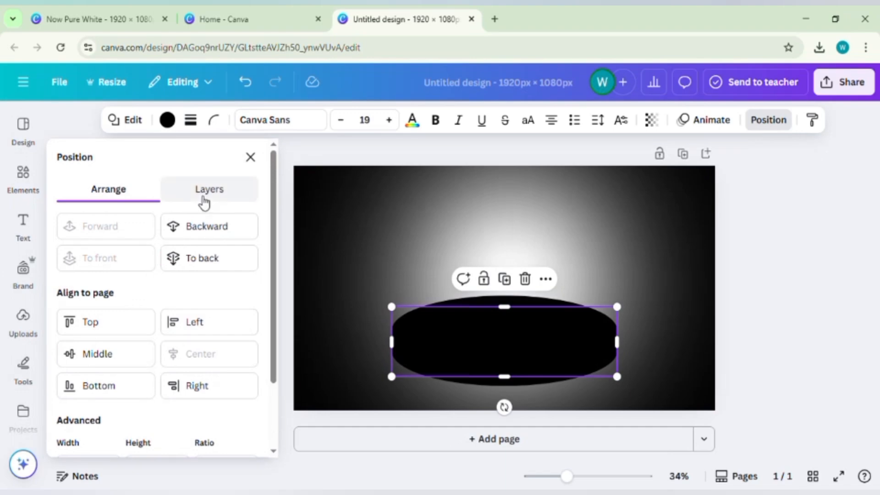
left_click(205, 202)
left_click(171, 318)
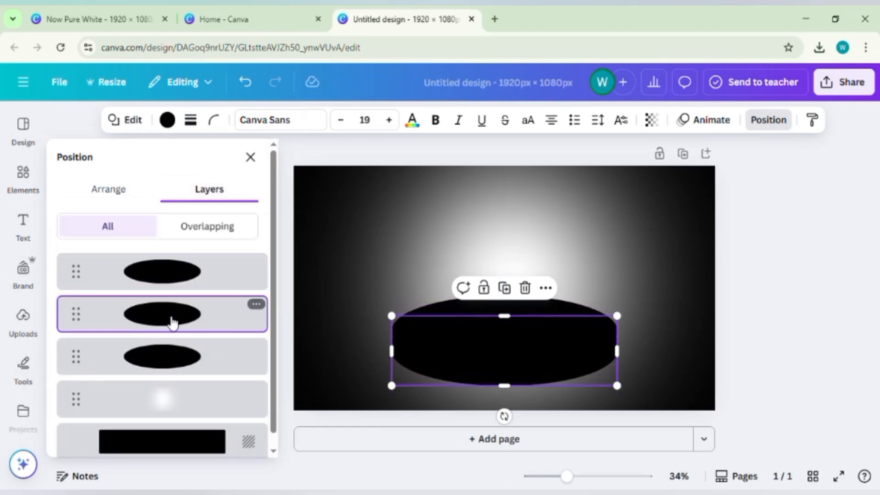
left_click(167, 120)
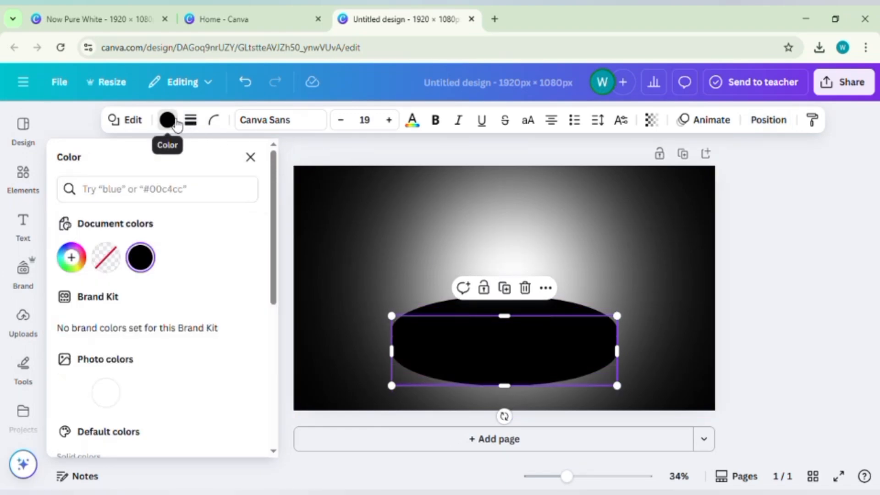
scroll(158, 304, "down", 3)
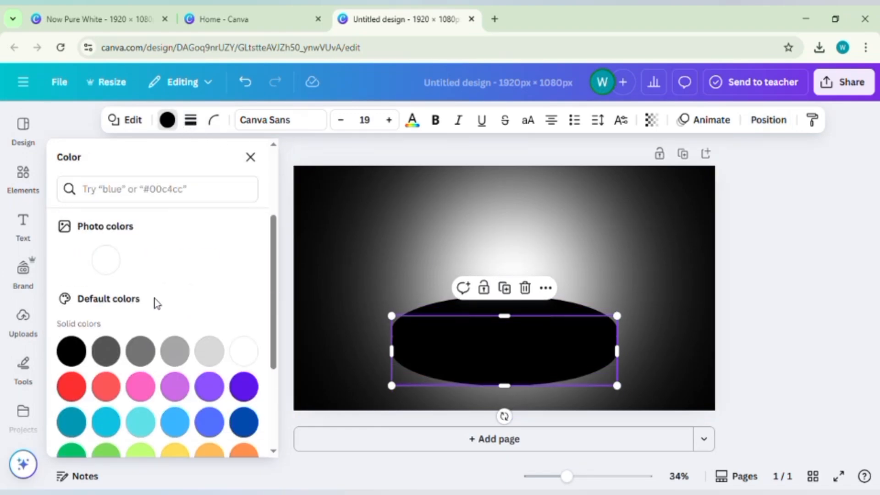
left_click(210, 353)
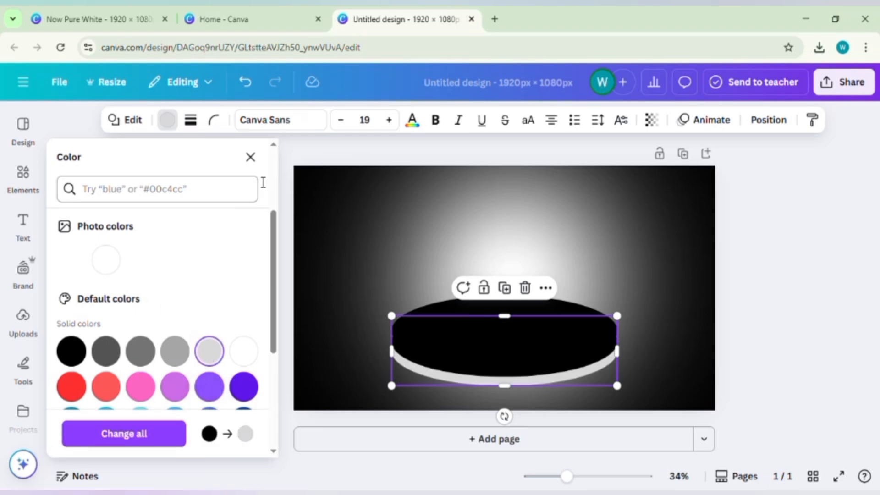
Recolor the frontmost ellipse layer light gray (#d9d9d9).
left_click(785, 123)
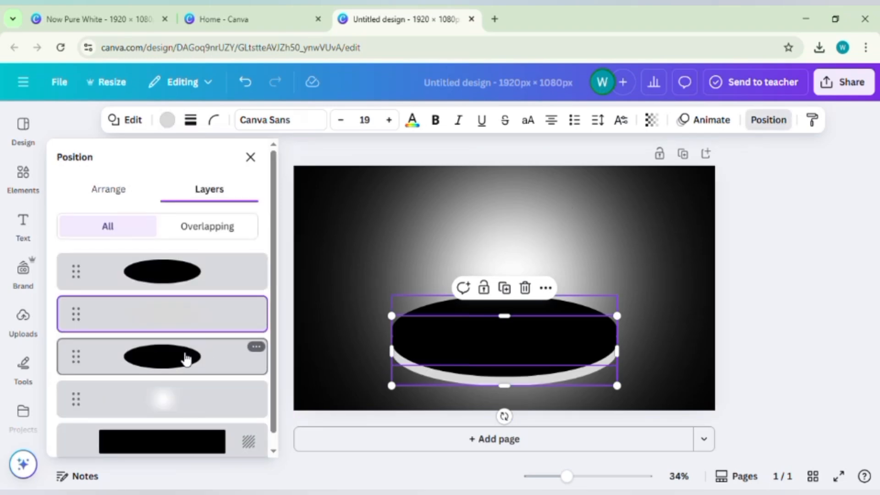
left_click(178, 270)
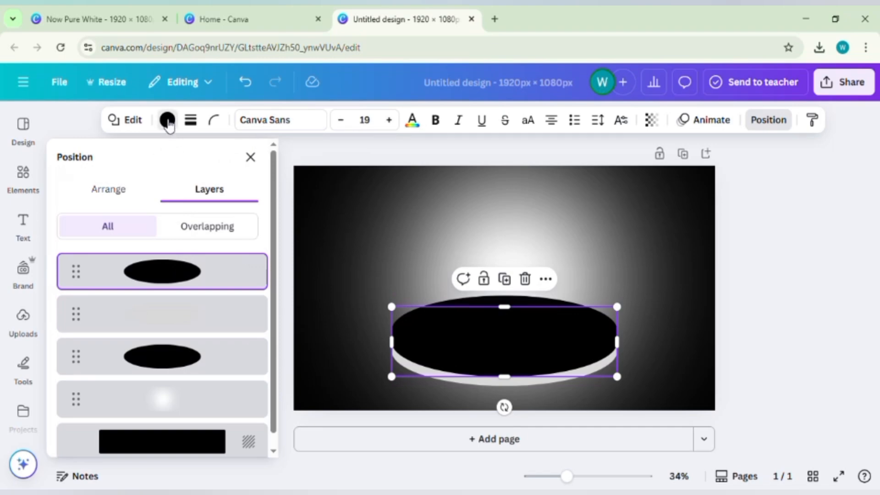
left_click(168, 120)
left_click(181, 264)
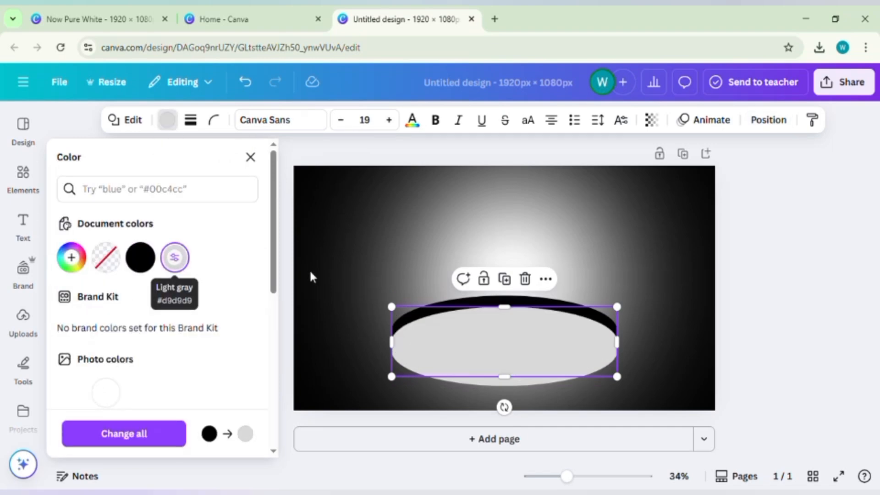
Move the remaining black ellipse layer in front of both light gray ellipses.
left_click(768, 120)
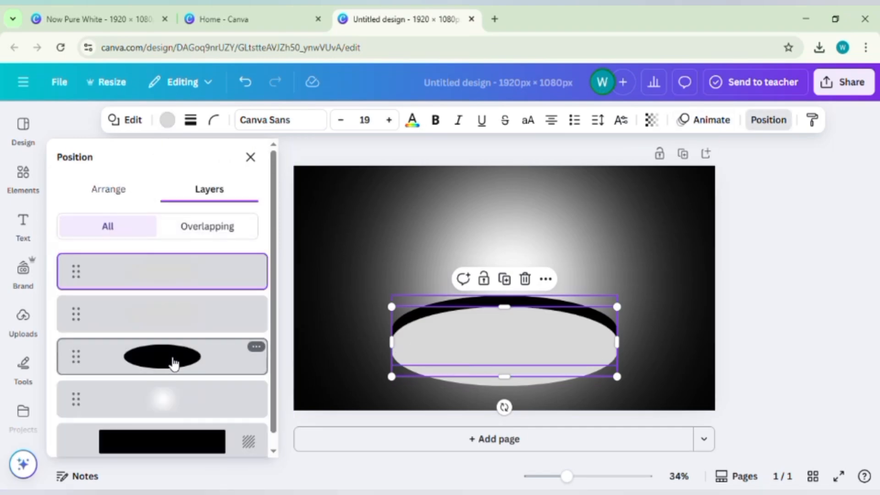
left_click_drag(173, 359, 176, 267)
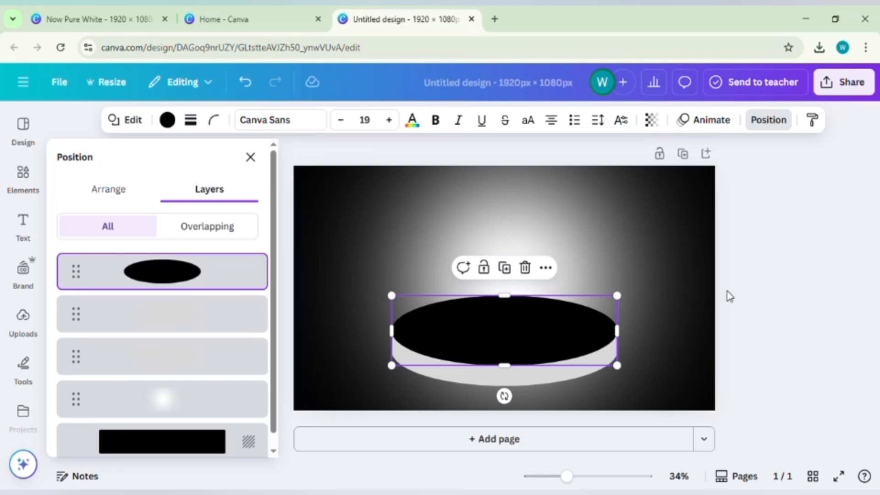
left_click(778, 273)
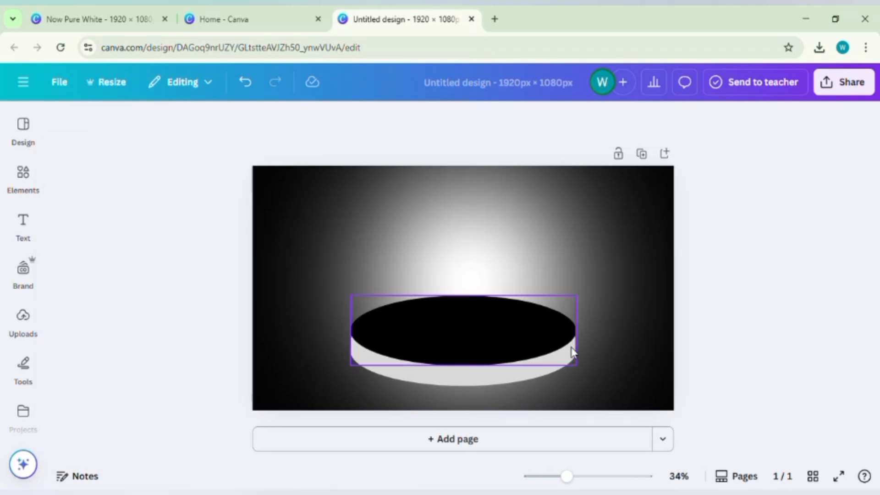
Adjust the vertical offset between the black ellipse and the light gray ellipses to leave a thinner gray rim.
left_click(570, 363)
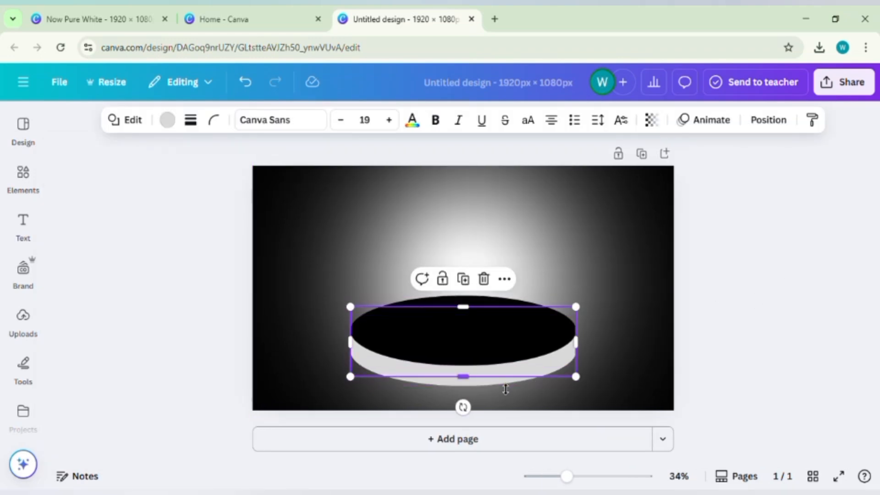
left_click_drag(486, 387, 532, 374)
left_click(760, 302)
key("ctrl+z")
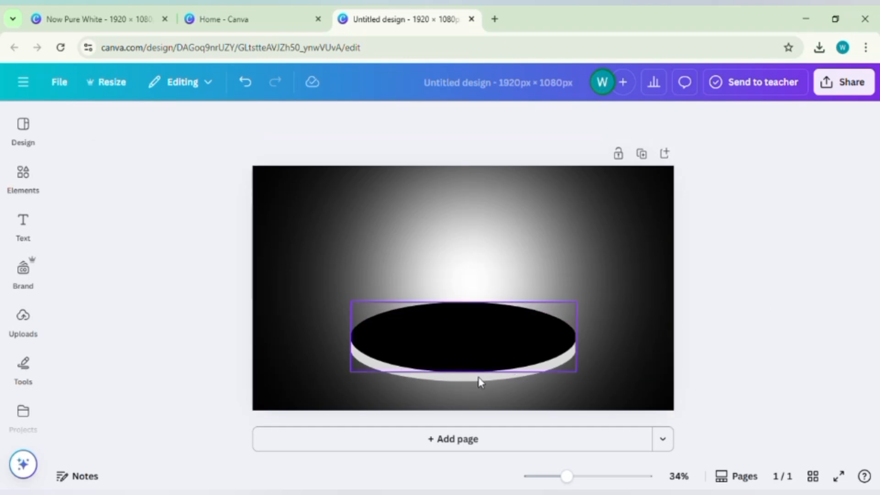
Group the black ellipse with the two light gray ellipses and nudge the grouped podium into place.
left_click(476, 363)
left_click(779, 118)
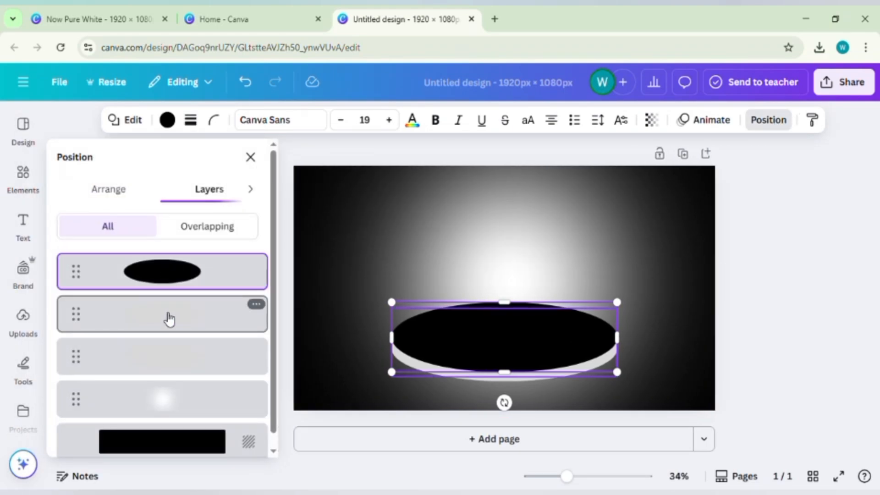
left_click(168, 318, "shift")
left_click(167, 348, "shift")
left_click(463, 274)
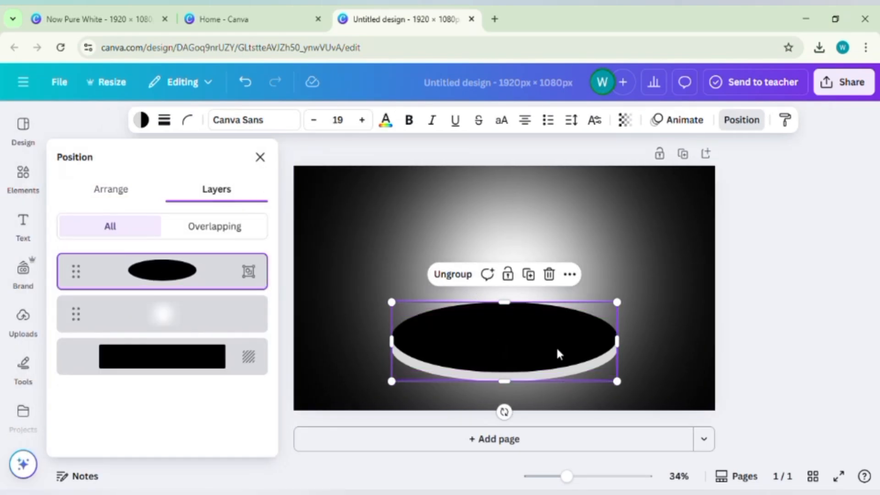
key("Escape")
left_click(706, 318)
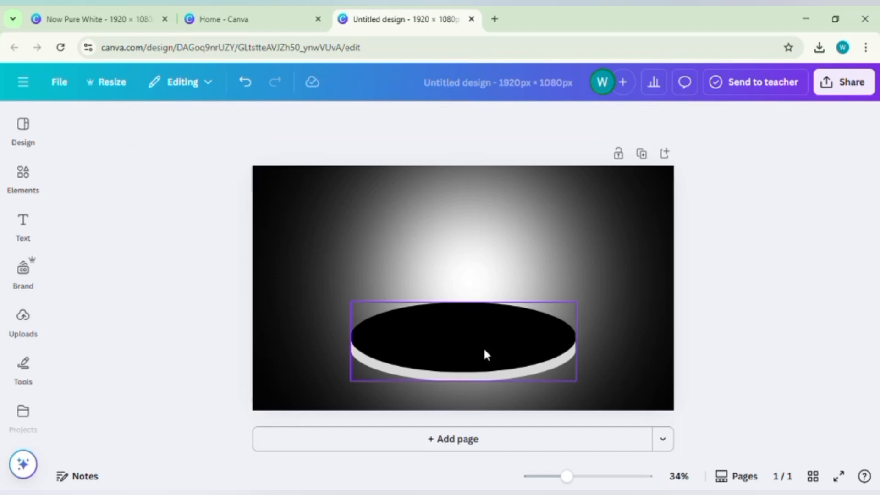
left_click_drag(485, 354, 495, 356)
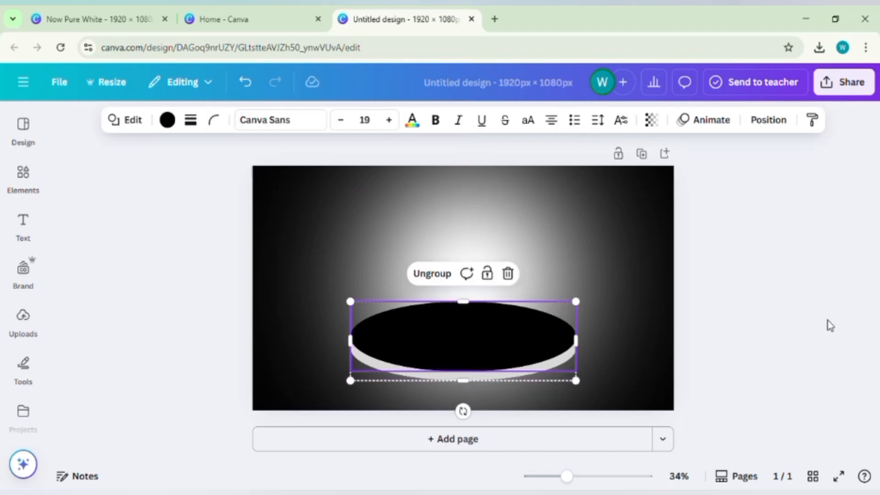
left_click(830, 326)
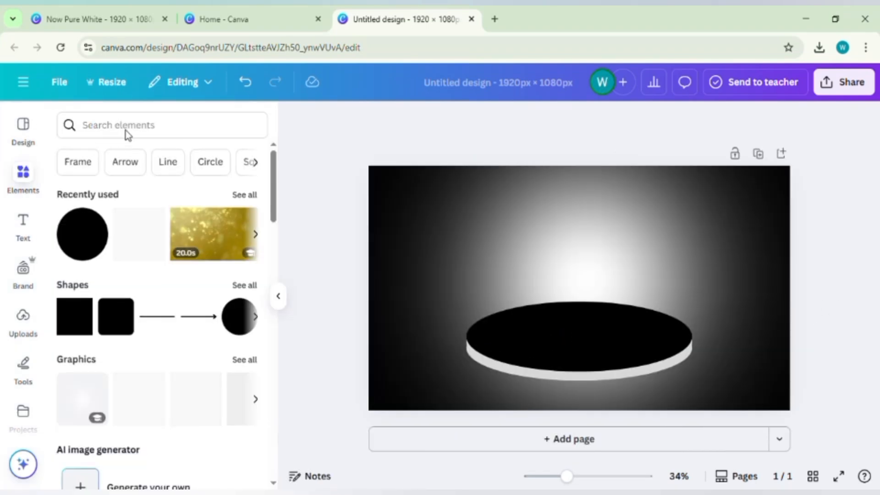
Search the elements for "shadow", add the dark elliptical shadow graphic and place it under the podium's front edge.
left_click(134, 130)
type("shadow")
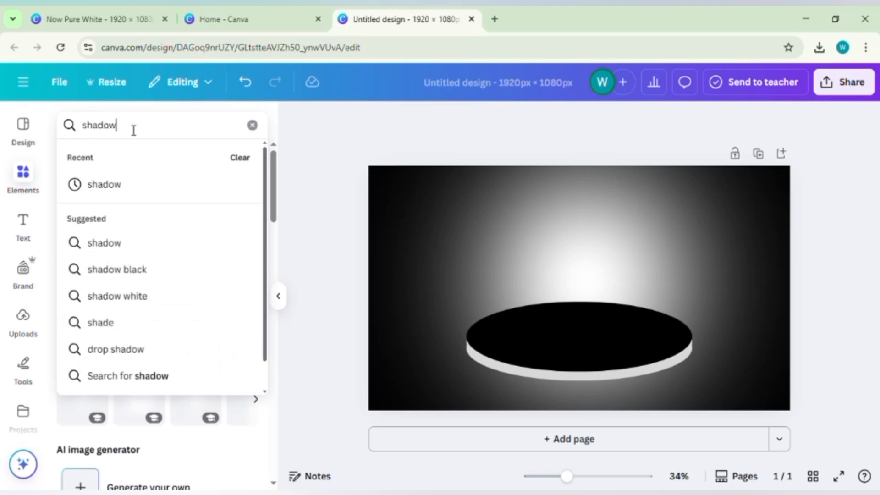
left_click(144, 185)
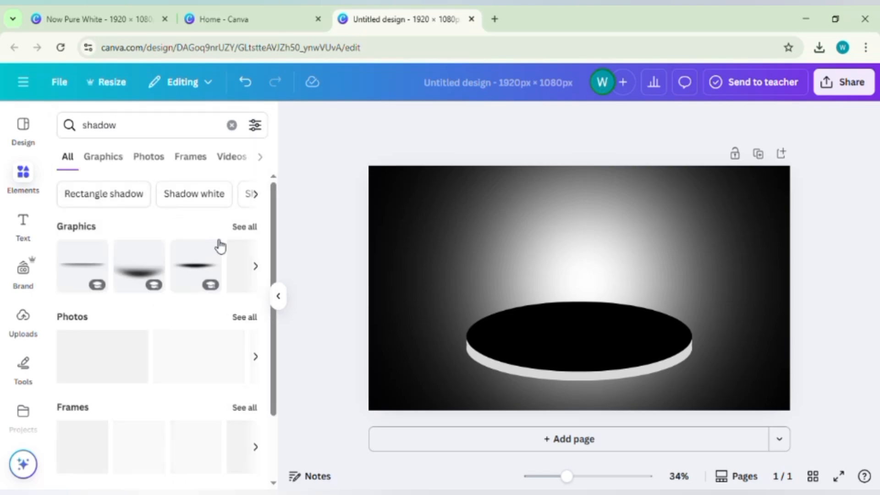
left_click(200, 274)
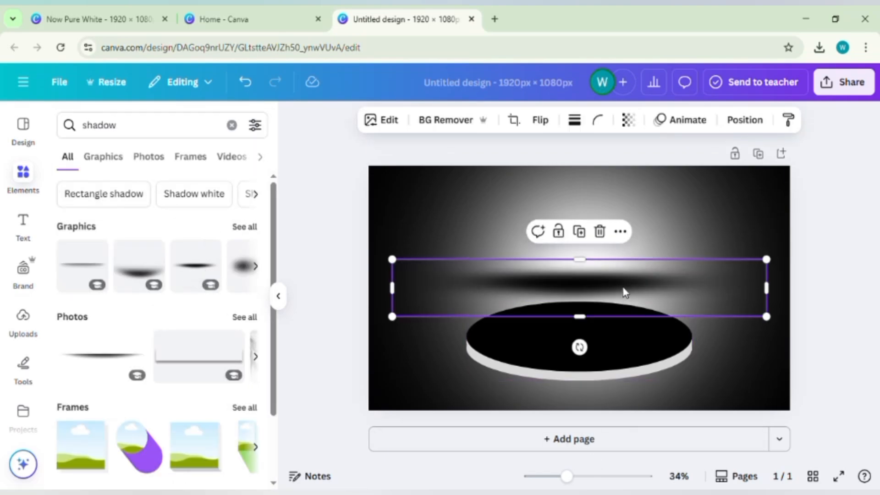
left_click_drag(624, 292, 630, 395)
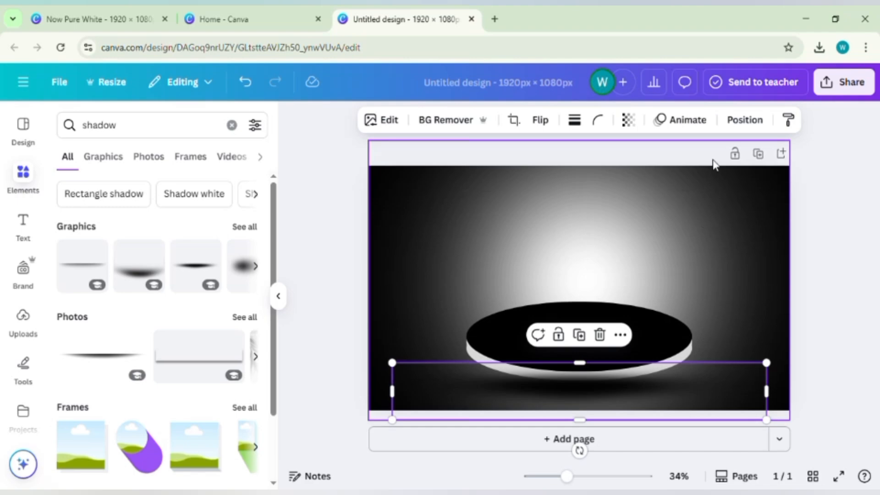
Place the shadow layer directly behind the podium group and set its transparency value to about 80.
left_click(745, 120)
left_click_drag(182, 252, 176, 287)
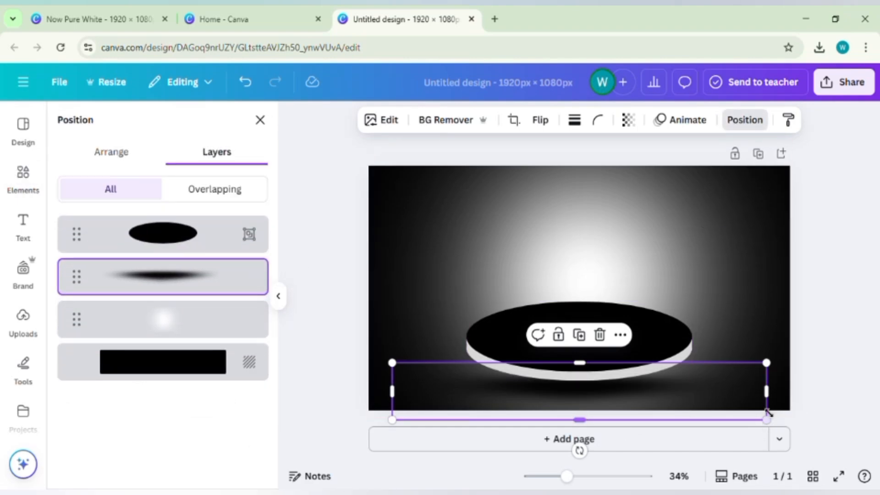
left_click(632, 121)
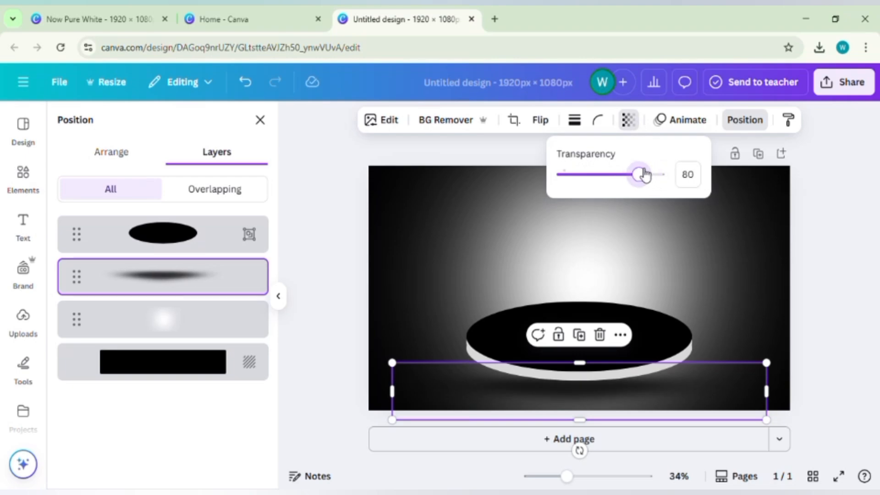
Shrink the shadow slightly and shift it up closer to the podium's lower rim, centered beneath it.
left_click_drag(768, 420, 753, 418)
left_click_drag(628, 398, 646, 393)
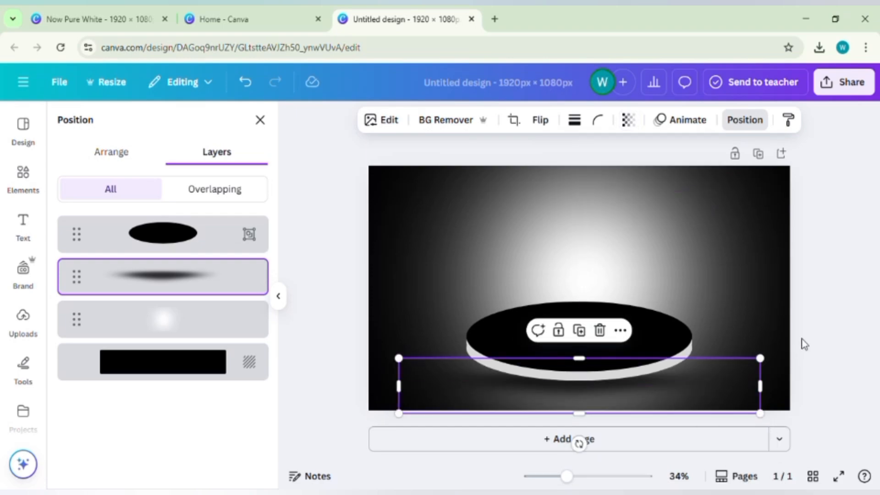
left_click(806, 326)
Search the elements for "frame" and add the narrow arch-shaped frame with a thin gray border.
left_click(23, 173)
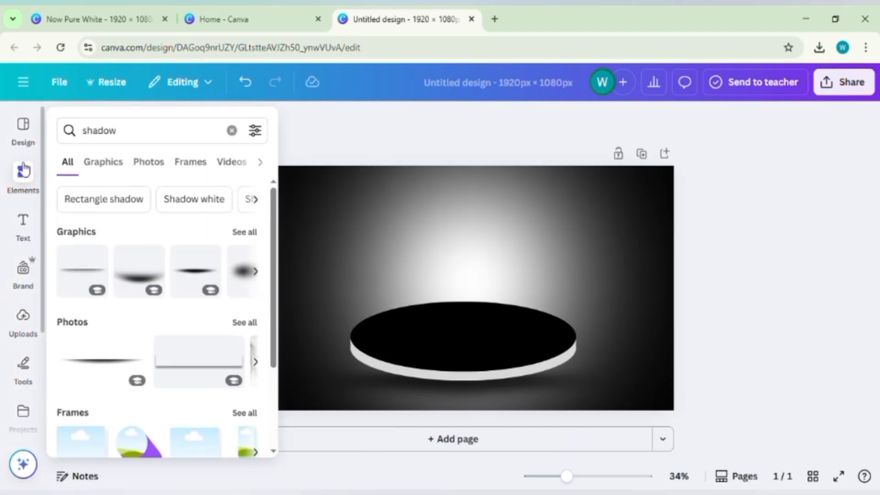
left_click(232, 130)
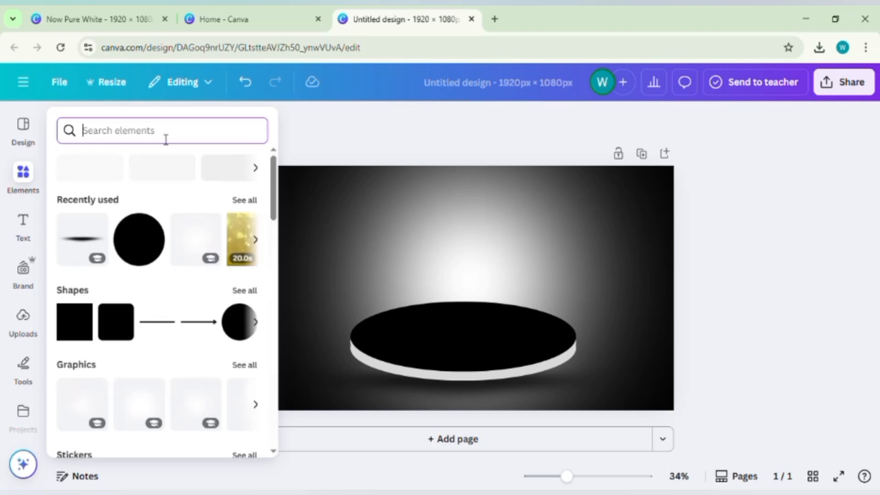
type("fra")
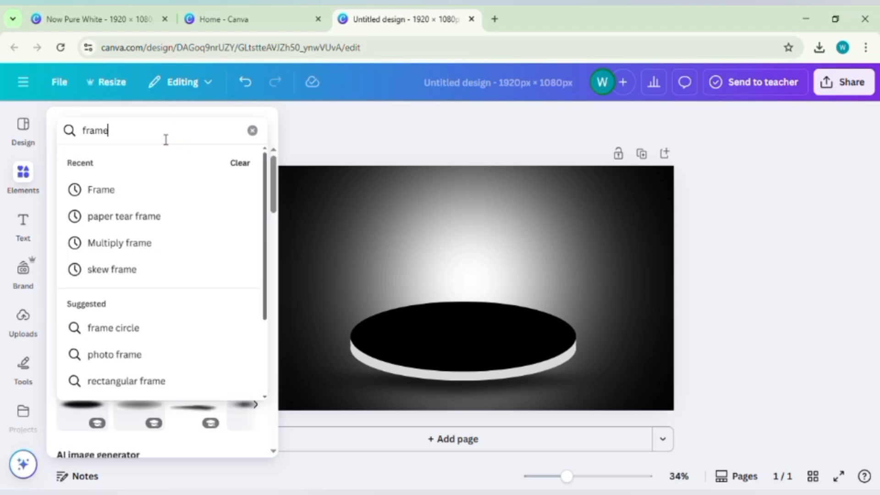
type("me")
key("Return")
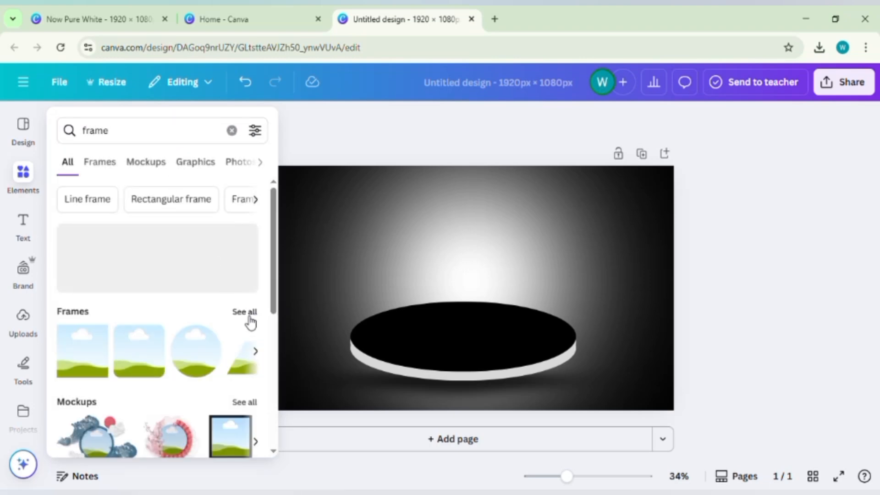
left_click(249, 317)
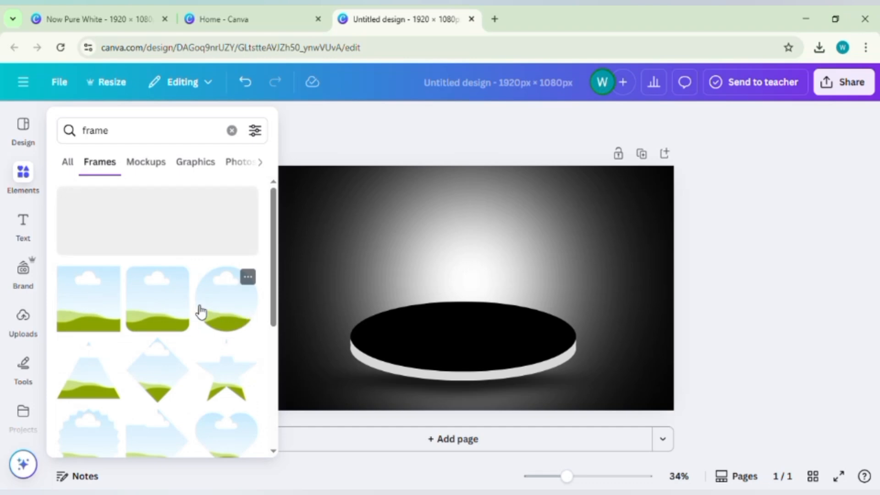
scroll(201, 311, "down", 10)
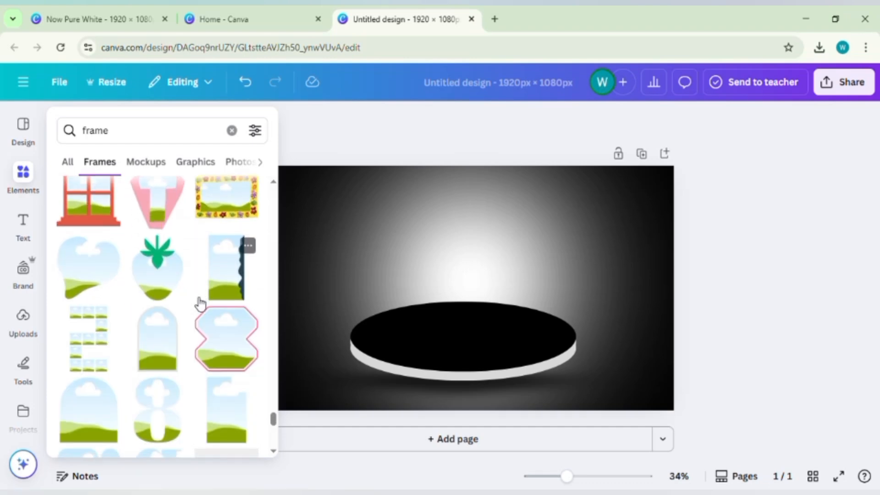
scroll(201, 303, "down", 1)
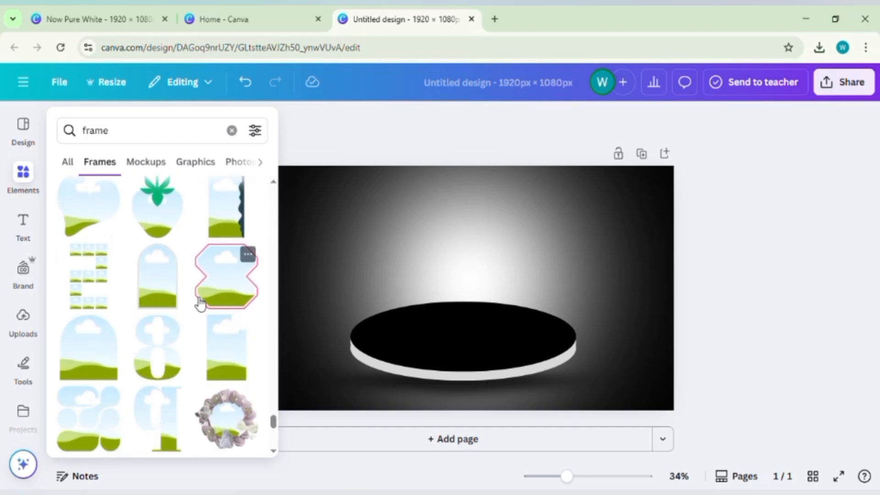
left_click(162, 278)
Enlarge the arch frame and center it horizontally over the podium.
left_click_drag(422, 222, 367, 192)
left_click_drag(501, 372, 523, 369)
mouse_move(489, 331)
left_mouse_down()
mouse_move(503, 334)
mouse_move(495, 334)
left_mouse_up()
Move the arch frame layer behind the podium and shadow and shrink it so its base stays hidden by the podium.
left_click(535, 119)
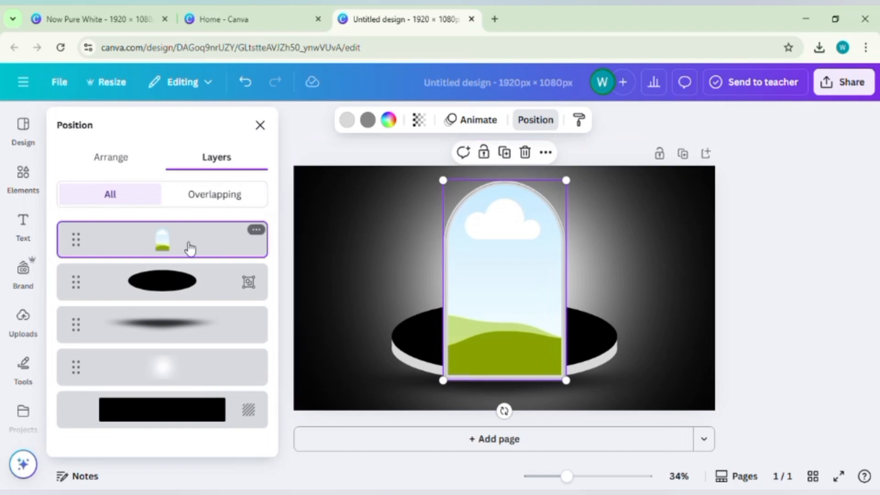
left_click_drag(190, 248, 233, 343)
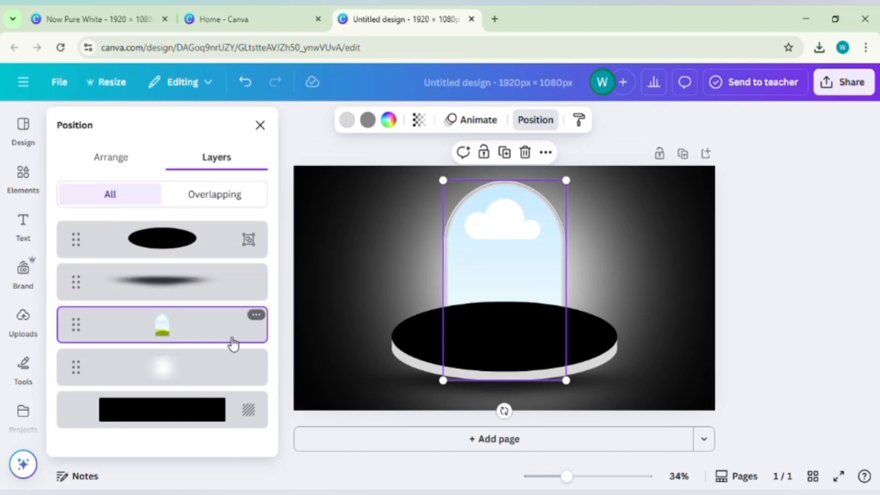
left_click_drag(567, 381, 548, 326)
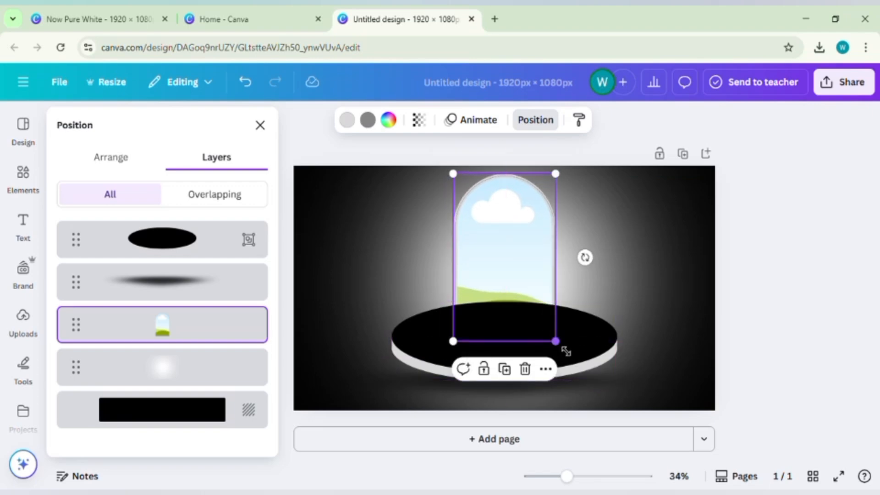
left_click(746, 280)
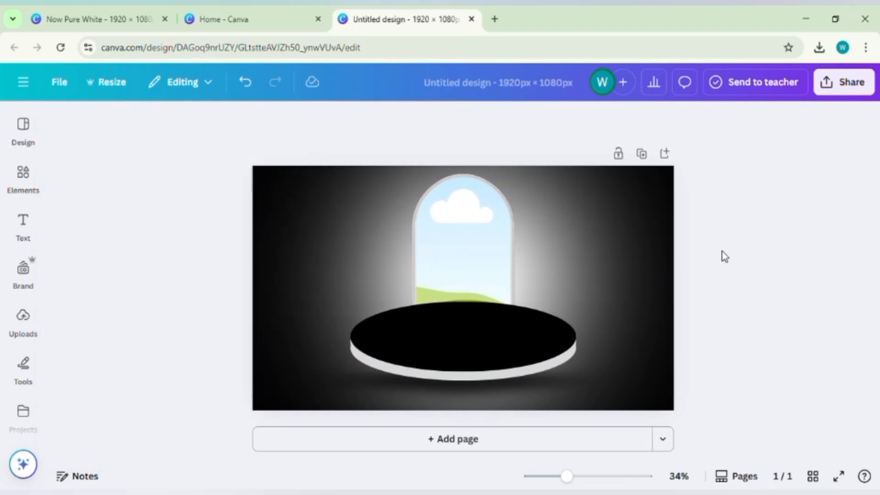
Add the uploaded POND'S tube image to the page and remove its background.
left_click(22, 317)
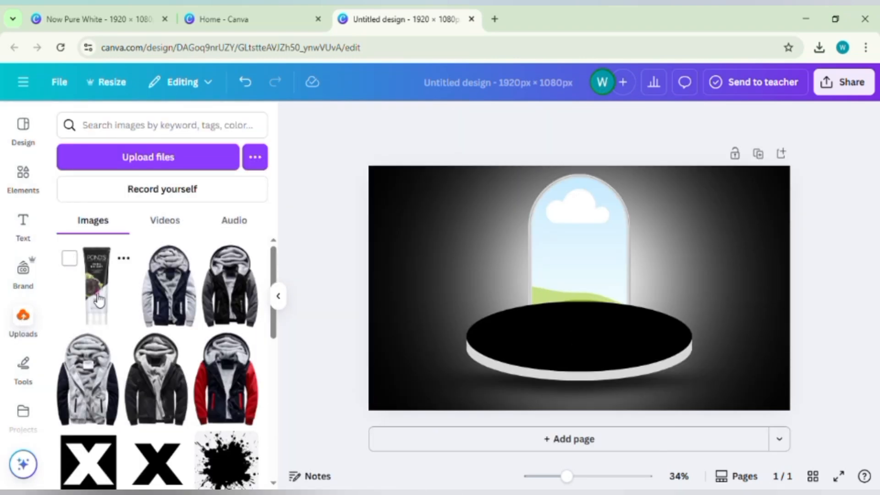
left_click(99, 300)
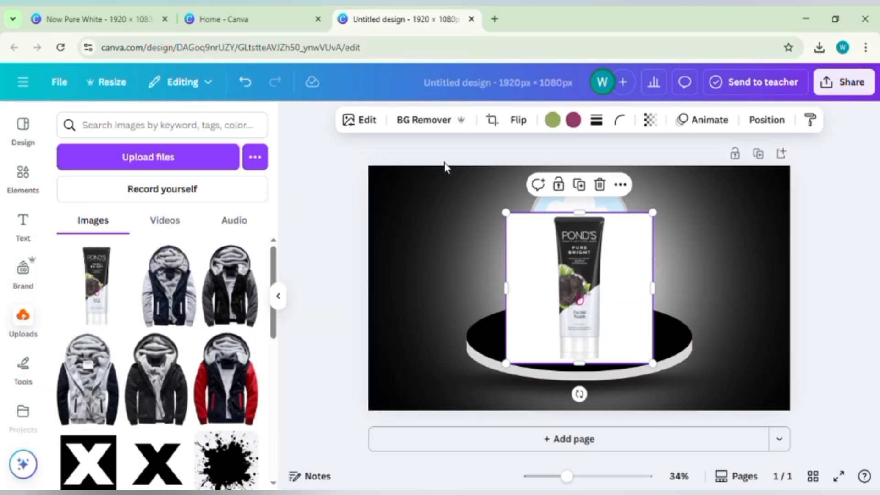
left_click(415, 123)
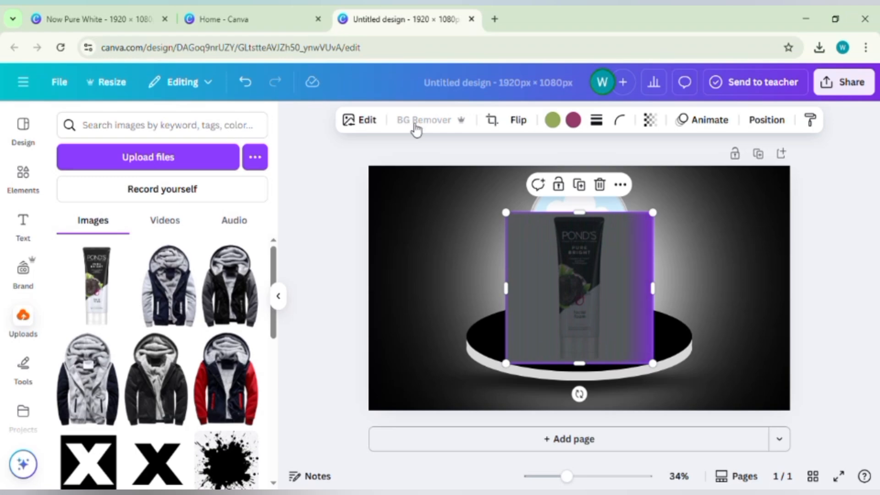
Shrink the tube image and tilt it counterclockwise, standing it on the podium at the arch's left edge.
left_click_drag(662, 374, 646, 353)
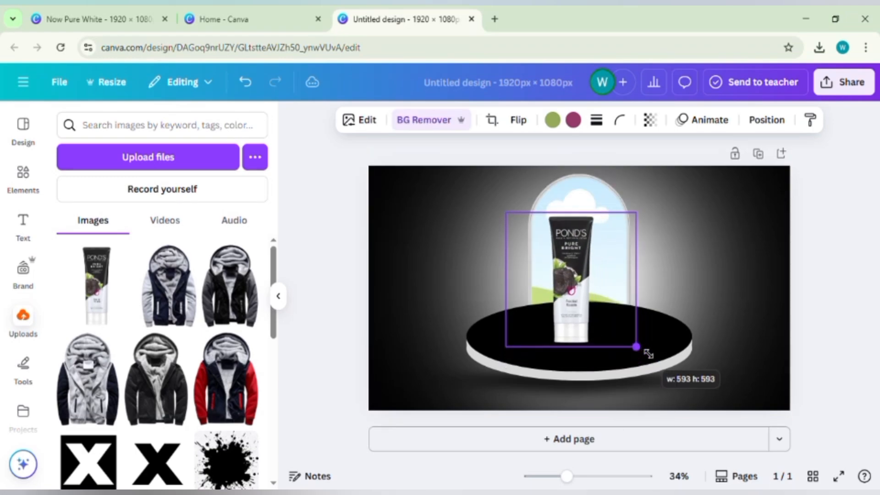
left_click_drag(569, 373, 598, 377)
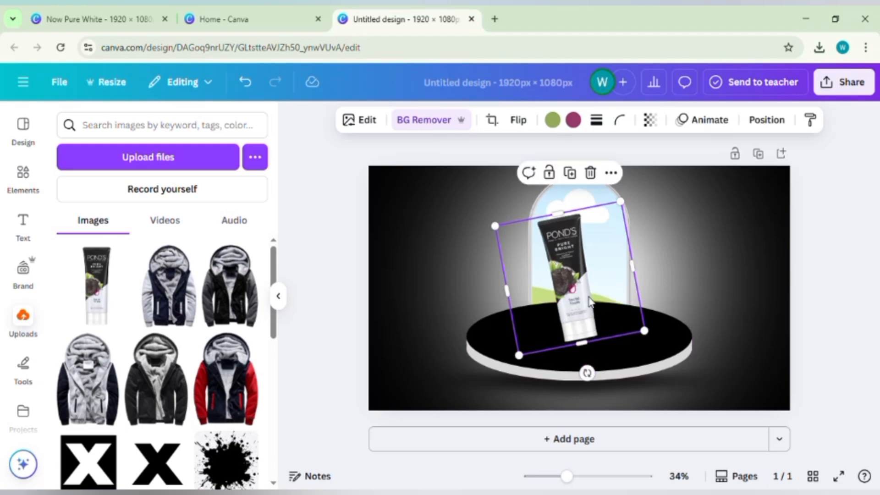
left_click_drag(589, 303, 560, 311)
left_click(618, 202)
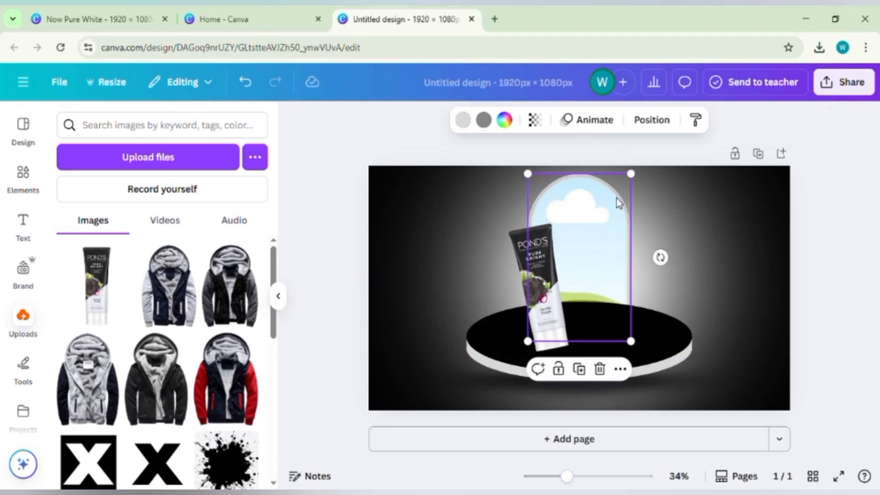
left_click(620, 369)
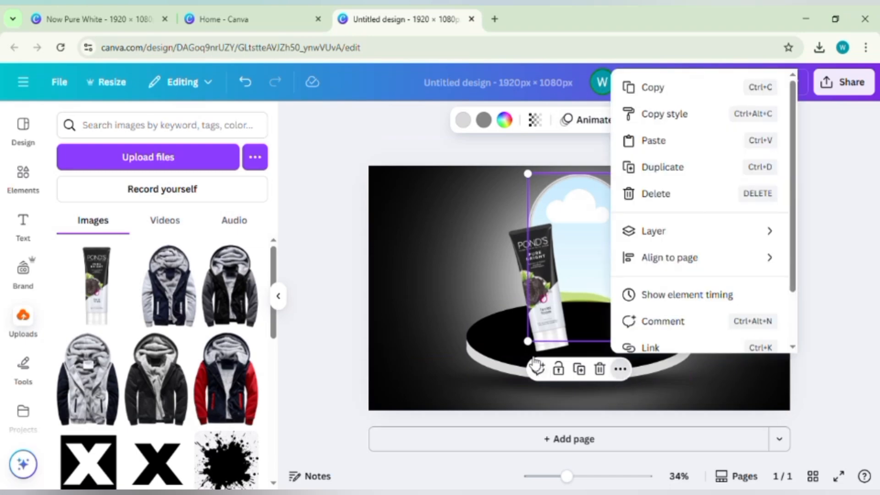
scroll(665, 282, "down", 2)
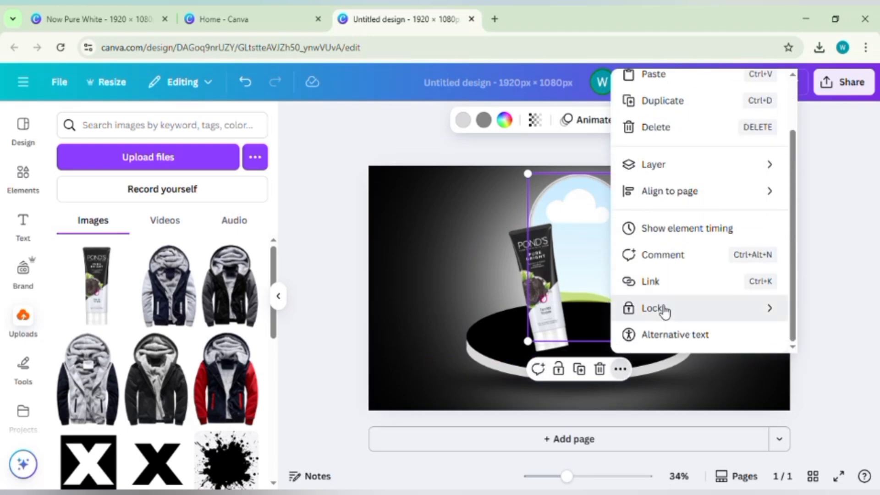
mouse_move(665, 311)
left_click(503, 314)
Move the POND'S tube right so it stands in front of the arch and apply the Belvedere filter to it.
left_click(552, 326)
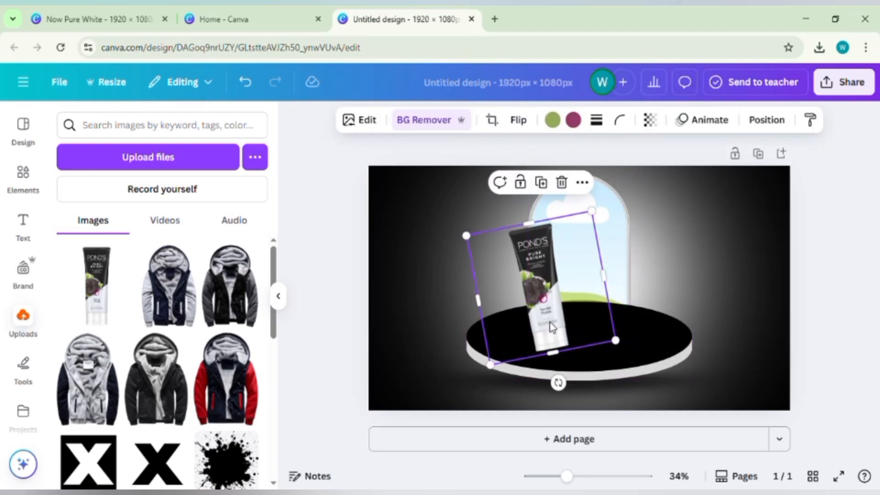
left_click_drag(553, 326, 581, 319)
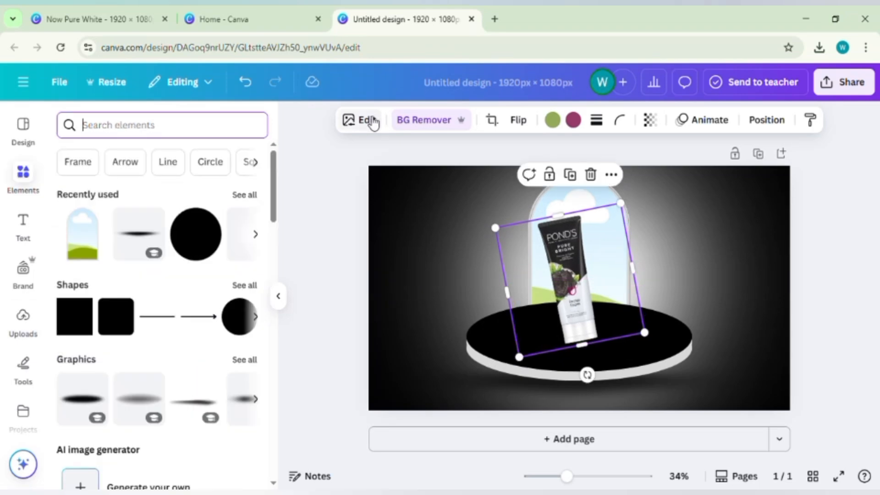
left_click(373, 120)
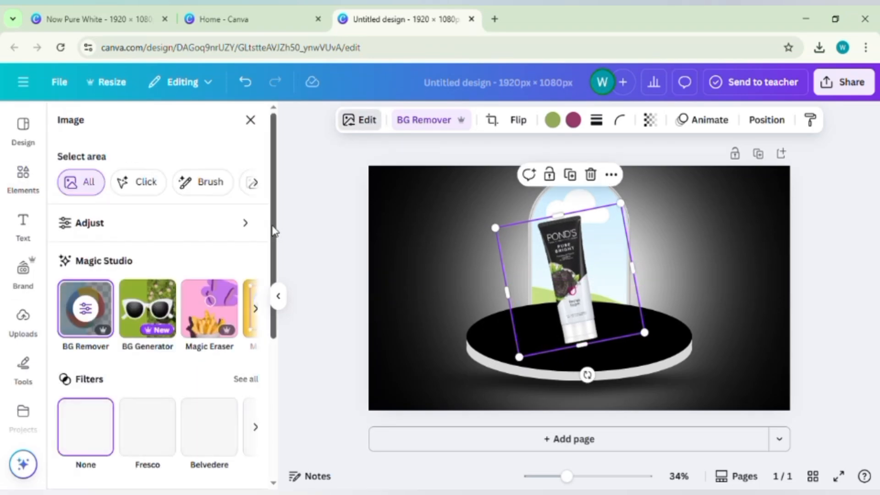
scroll(109, 393, "down", 2)
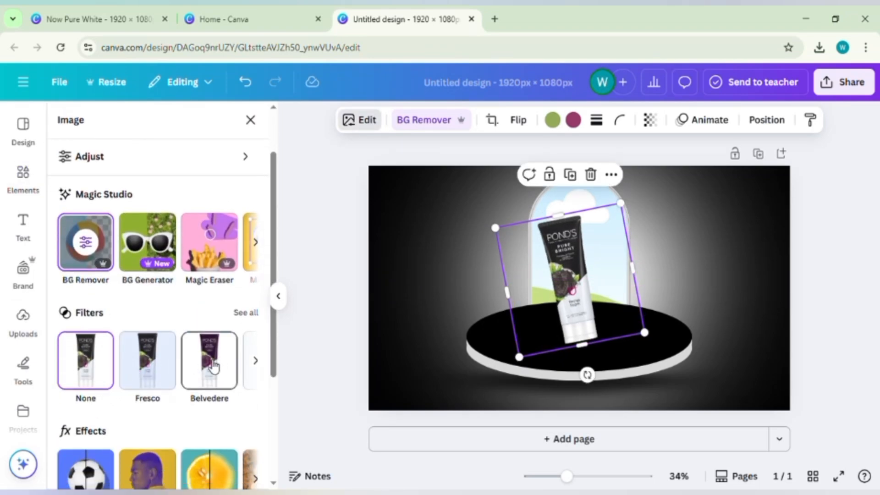
left_click(214, 367)
Add a Drop shadow effect to the POND'S tube and nudge the tube slightly right on the podium.
scroll(173, 369, "down", 3)
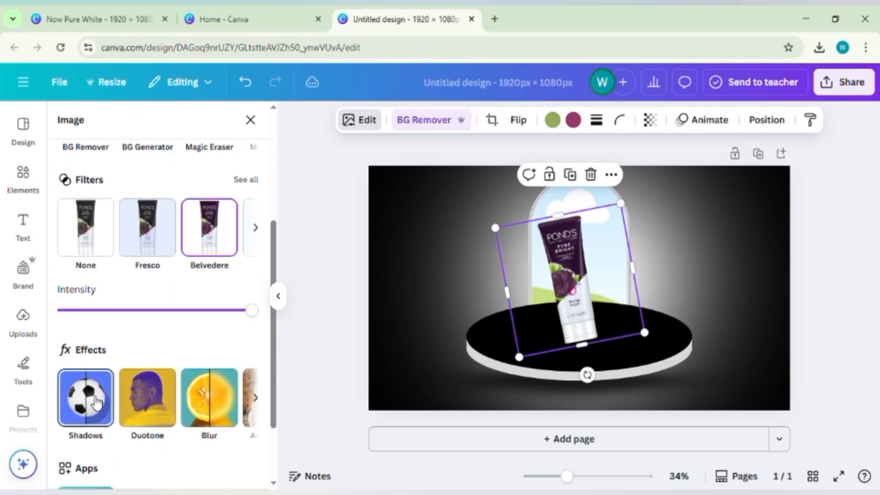
left_click(92, 401)
left_click(164, 270)
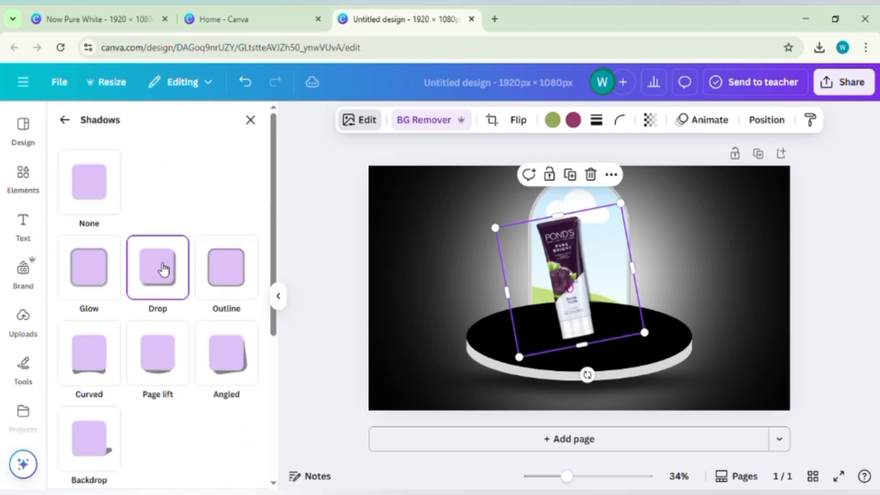
left_click_drag(577, 320, 586, 323)
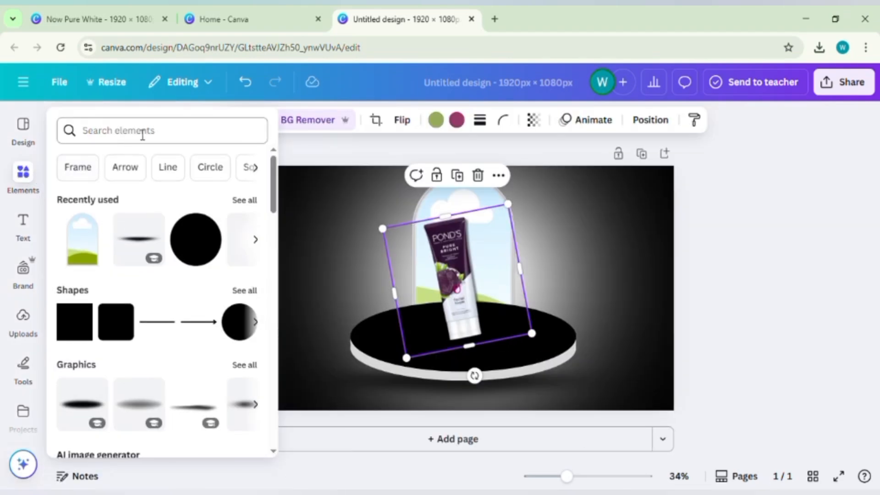
Search the elements for "mint leaves" and add a photo of a single mint leaf to the page.
left_click(142, 132)
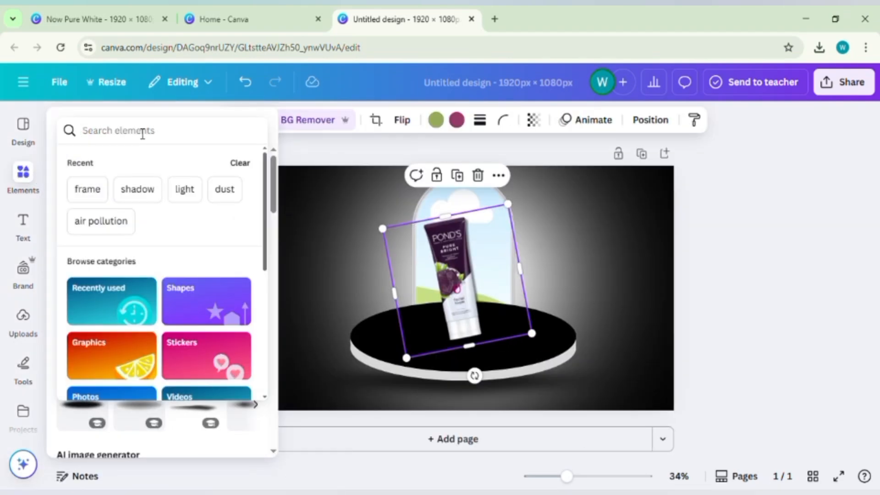
type("mint")
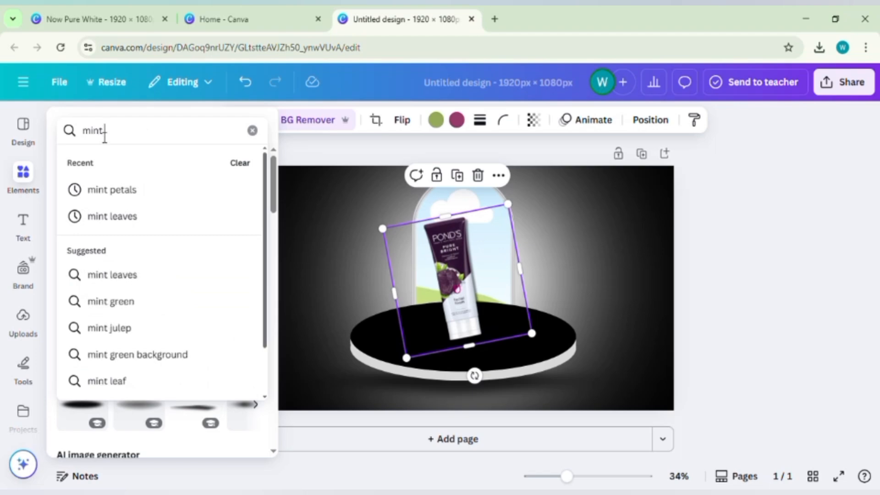
type(" leaves")
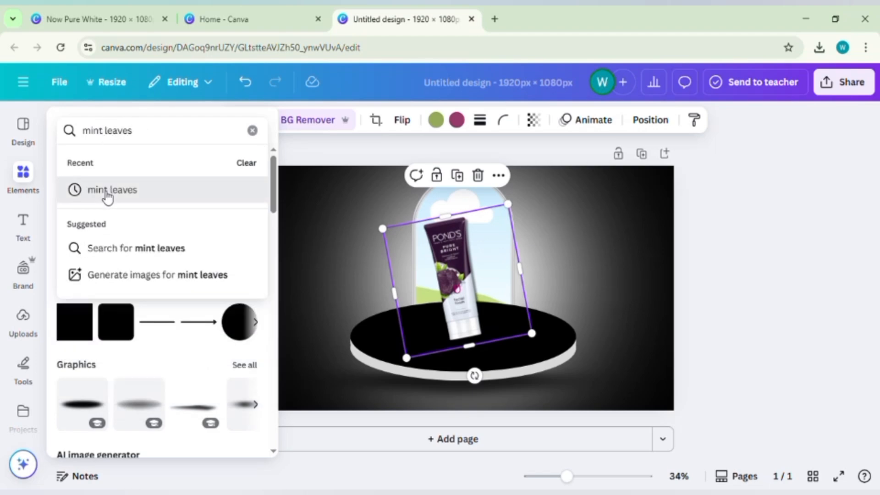
left_click(107, 193)
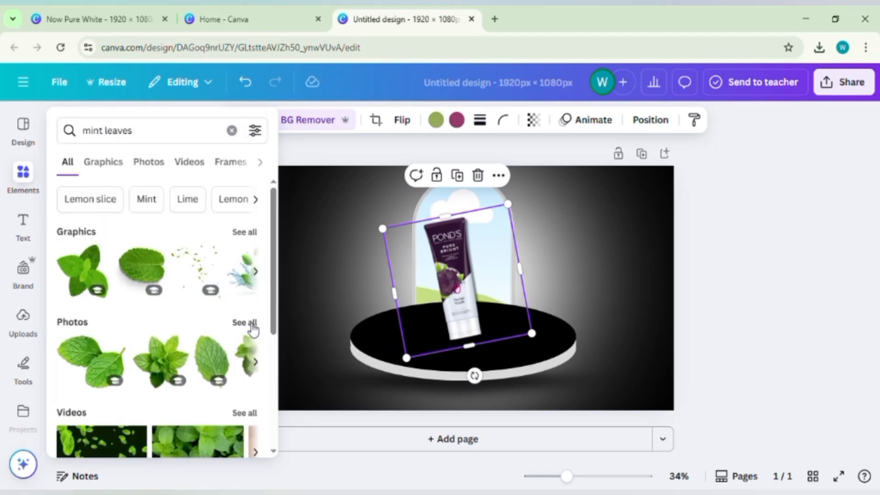
left_click(251, 323)
scroll(179, 298, "down", 1)
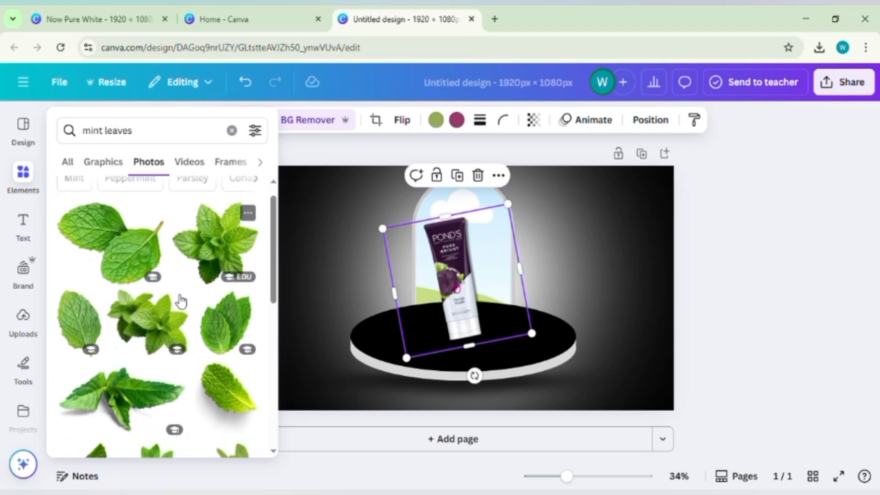
scroll(181, 301, "down", 3)
left_click(228, 289)
left_click(278, 284)
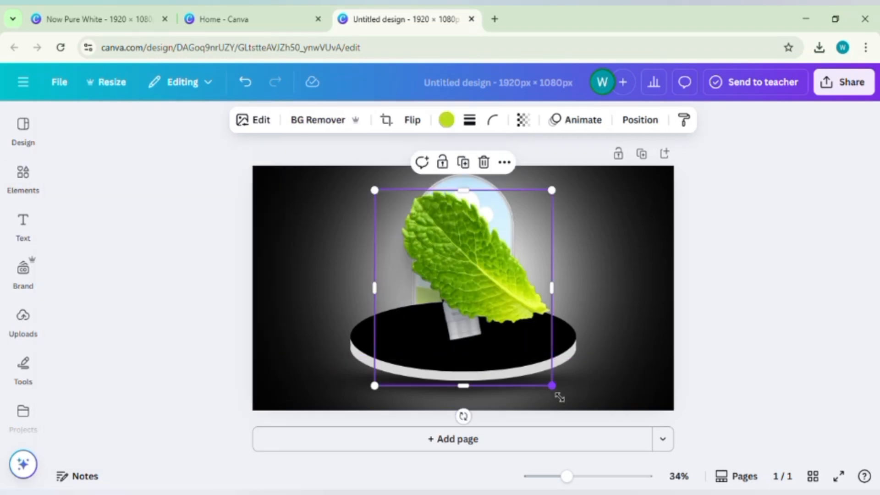
Shrink the mint leaf, flip it horizontally and place it beside the tube's lower right edge.
left_click_drag(559, 396, 465, 292)
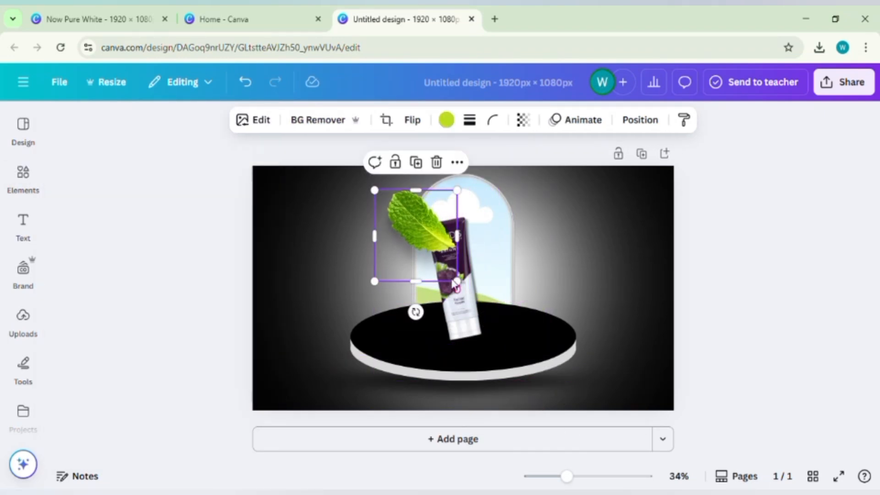
left_click(412, 120)
left_click(409, 155)
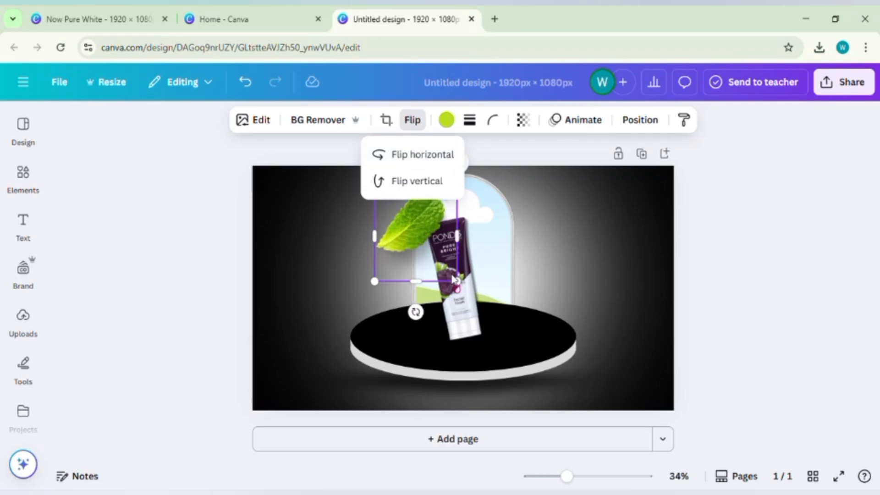
left_click_drag(425, 257, 496, 347)
Move the mint leaf layer directly behind the tube layer.
left_click(641, 119)
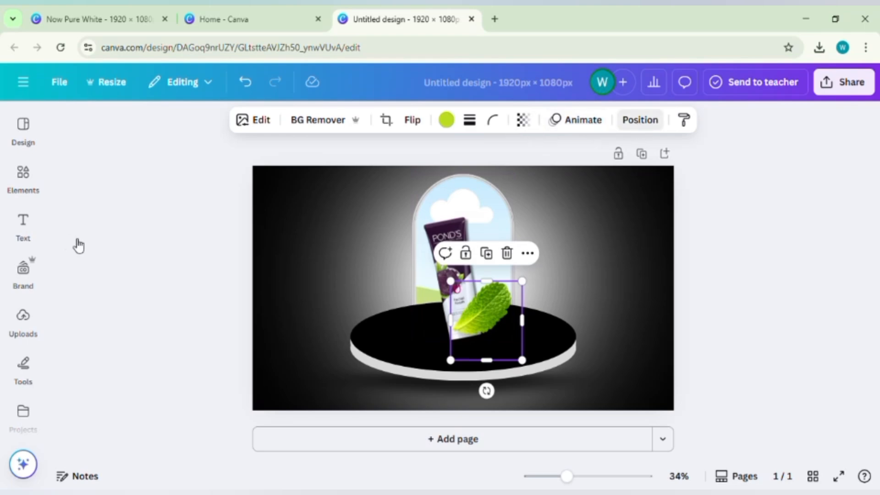
left_click_drag(162, 288, 163, 330)
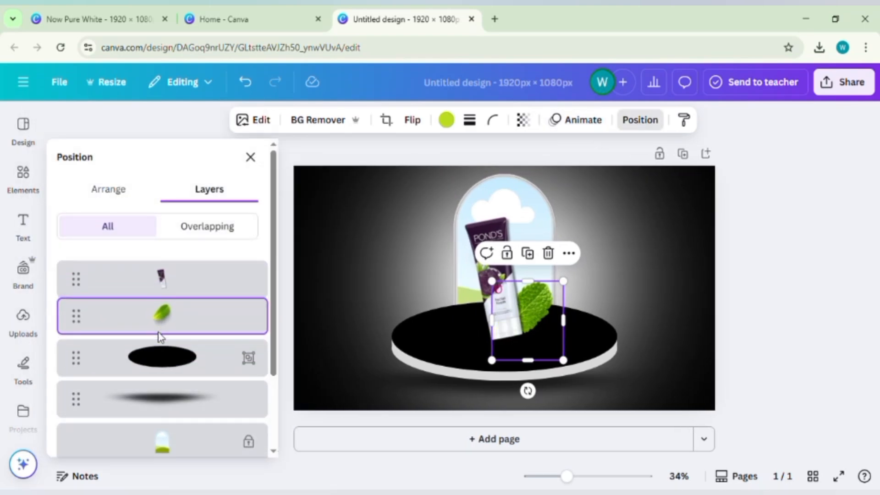
left_click(487, 253)
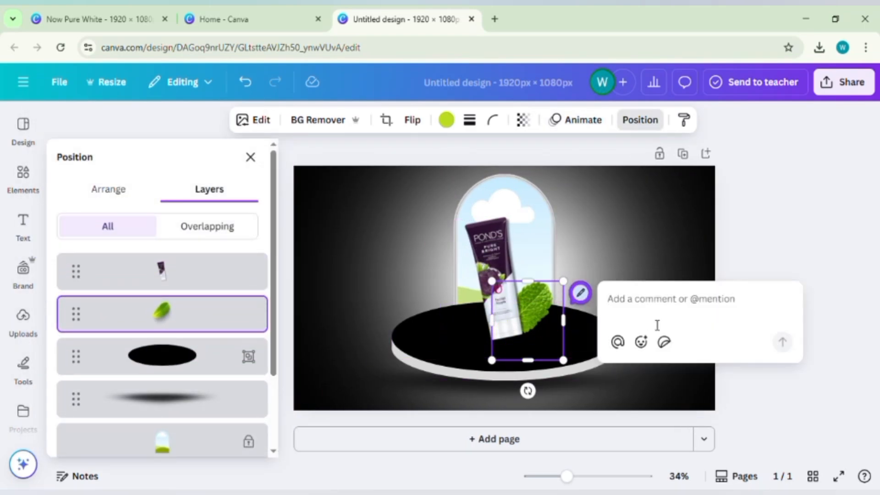
left_click(760, 254)
Nudge the POND'S tube slightly left to reveal more of the mint leaf behind it.
left_click(431, 239)
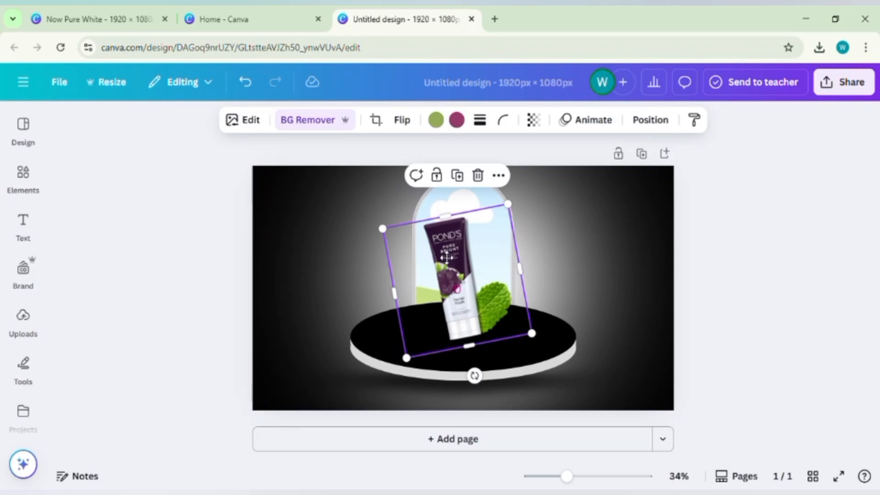
left_click_drag(446, 257, 439, 255)
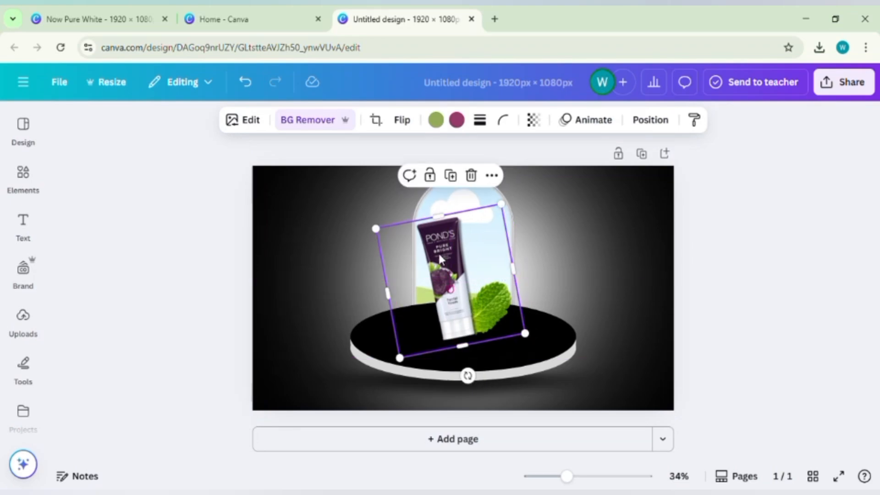
left_click(678, 241)
Search the elements for "dust" and add the 20-second golden dust particle video to the page.
left_click(23, 176)
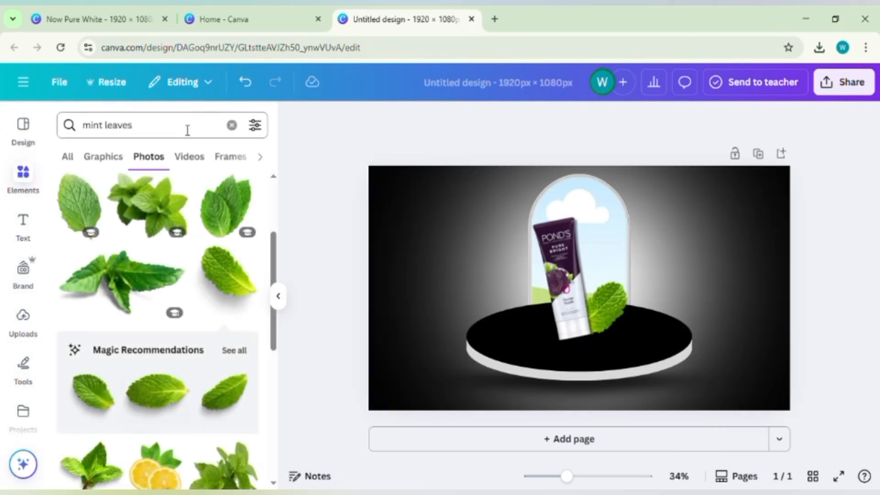
left_click(188, 130)
left_click(231, 125)
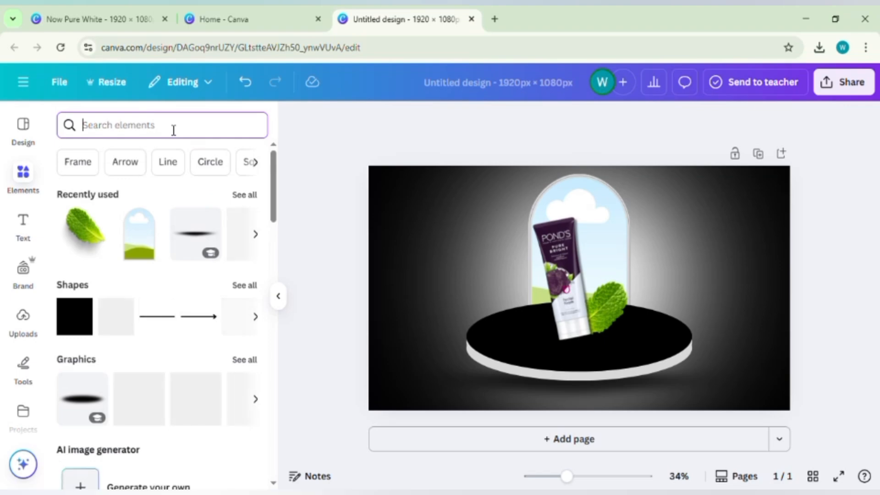
type("dust")
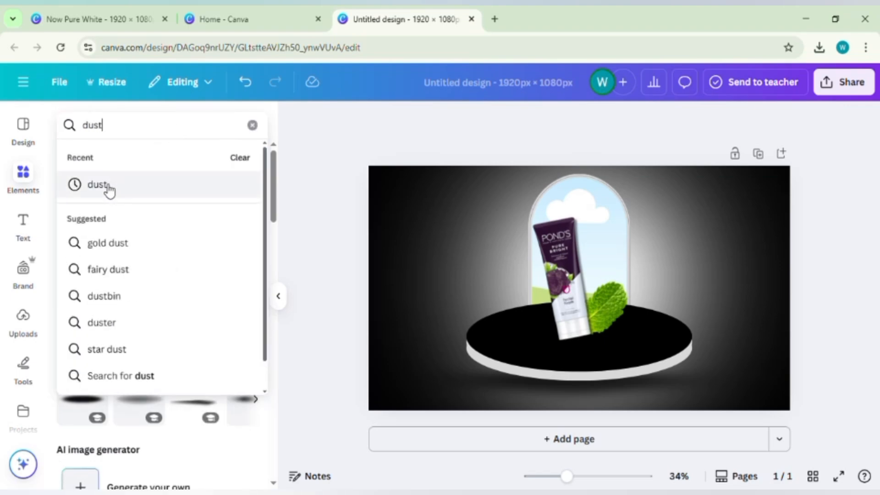
left_click(105, 186)
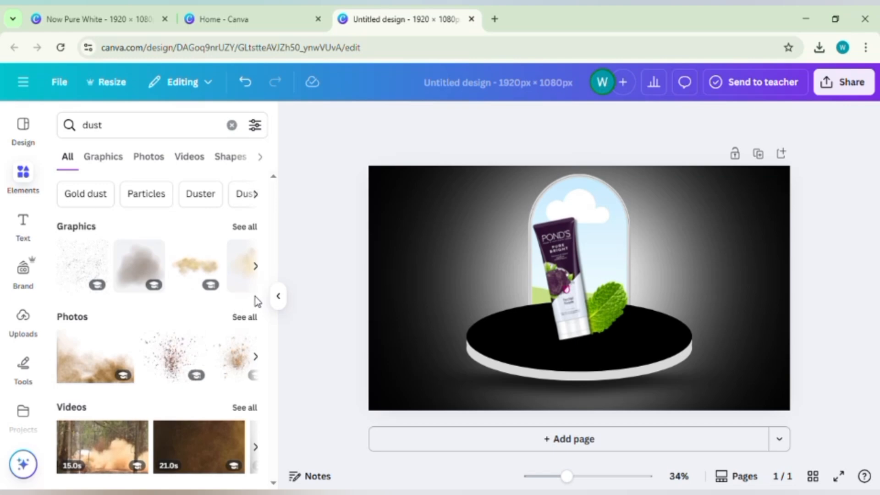
left_click(241, 408)
scroll(198, 335, "down", 5)
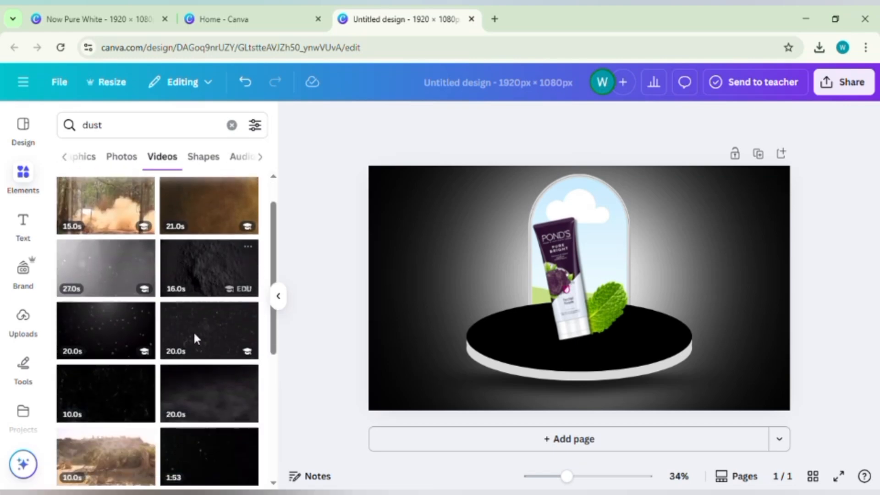
scroll(136, 300, "down", 2)
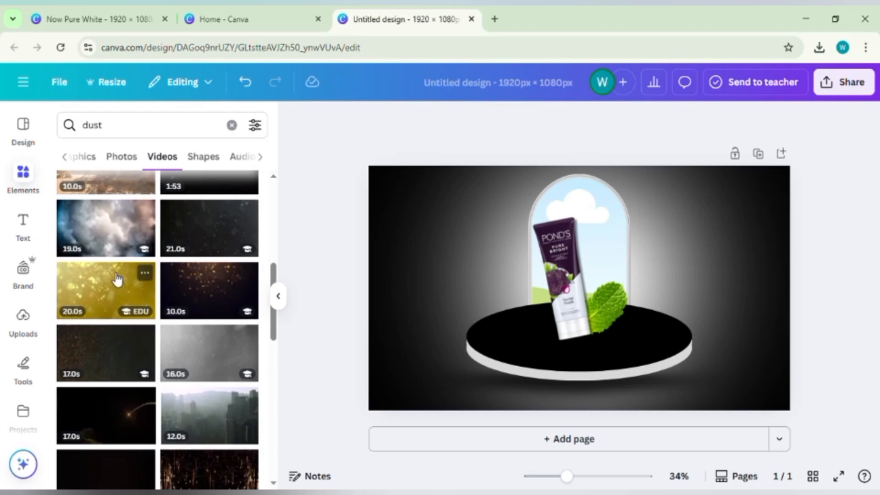
left_click(118, 278)
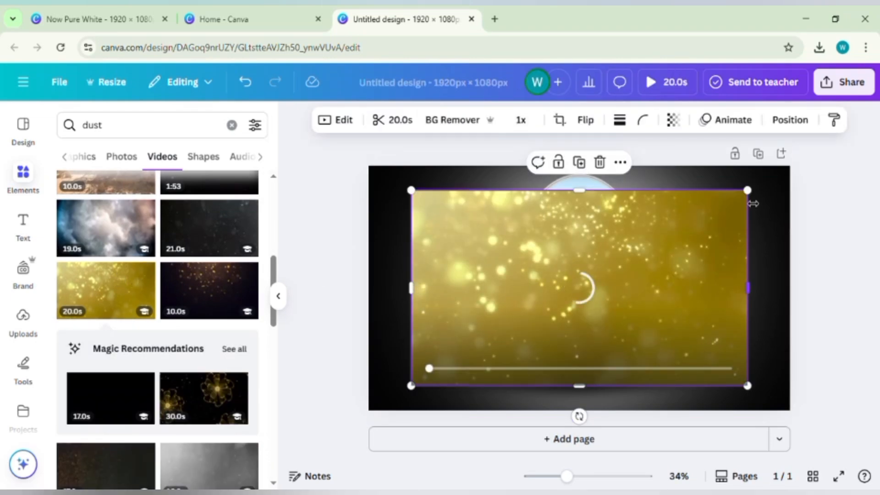
Shrink the golden dust video and unlock the arch frame.
left_click_drag(748, 190, 661, 240)
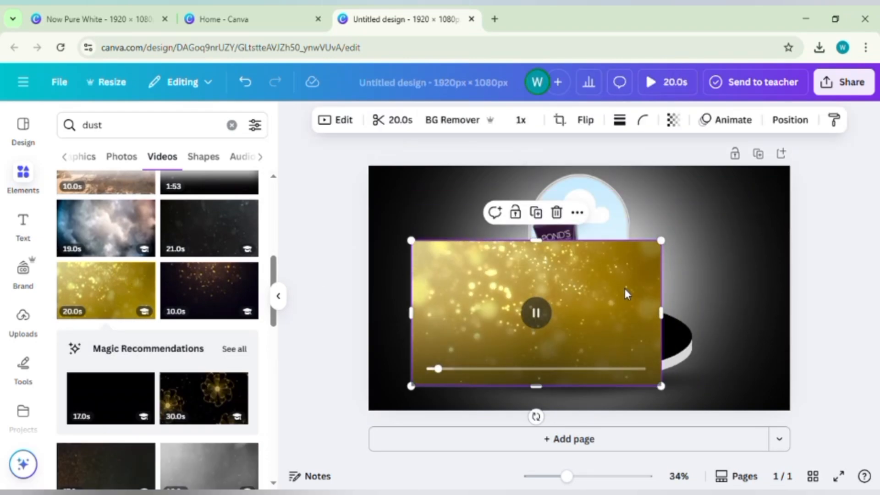
left_click(835, 216)
left_click(593, 190)
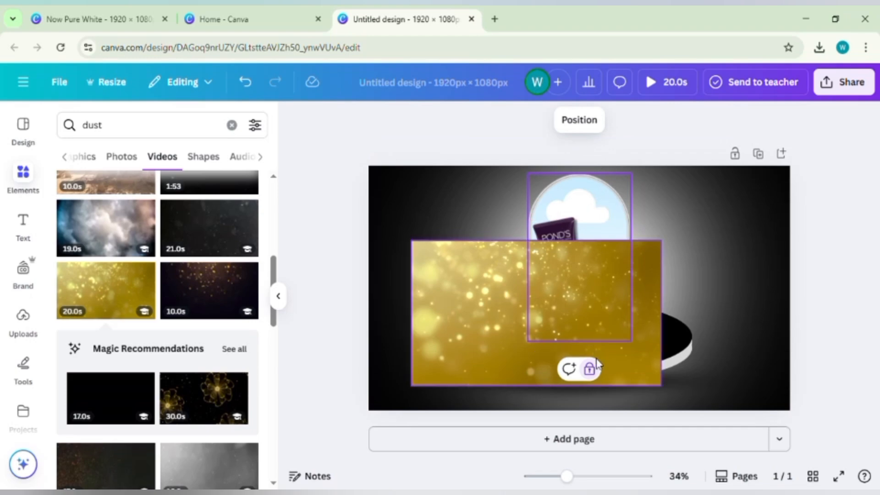
left_click(475, 289)
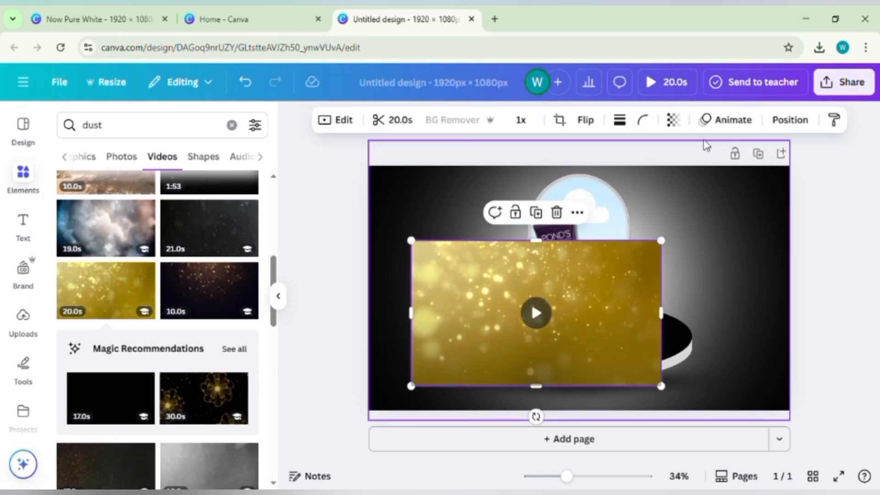
Send the golden dust video backward behind the tube, leaf, podium and shadow, and drop it into the arch frame.
left_click(790, 121)
left_click_drag(204, 243, 214, 427)
left_click_drag(456, 279, 576, 188)
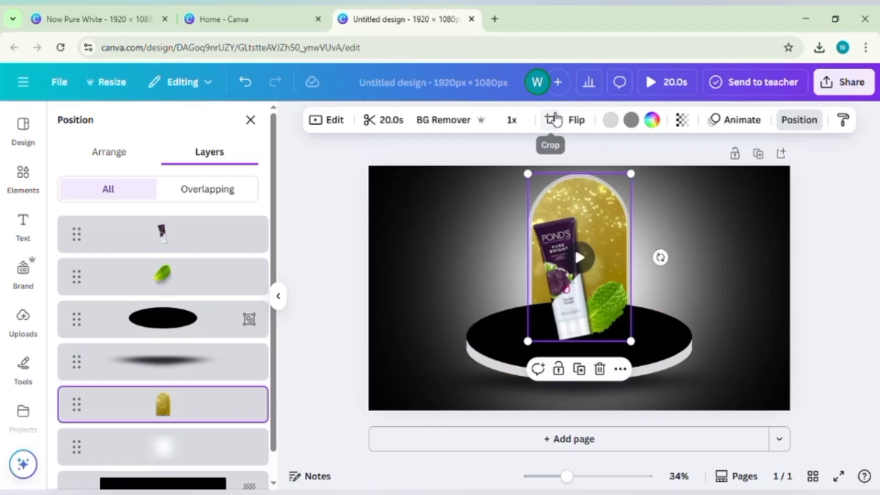
Crop the golden dust video in the arch frame, shifting it right so its brighter left part fills the arch.
left_click(554, 118)
left_click_drag(549, 276, 602, 291)
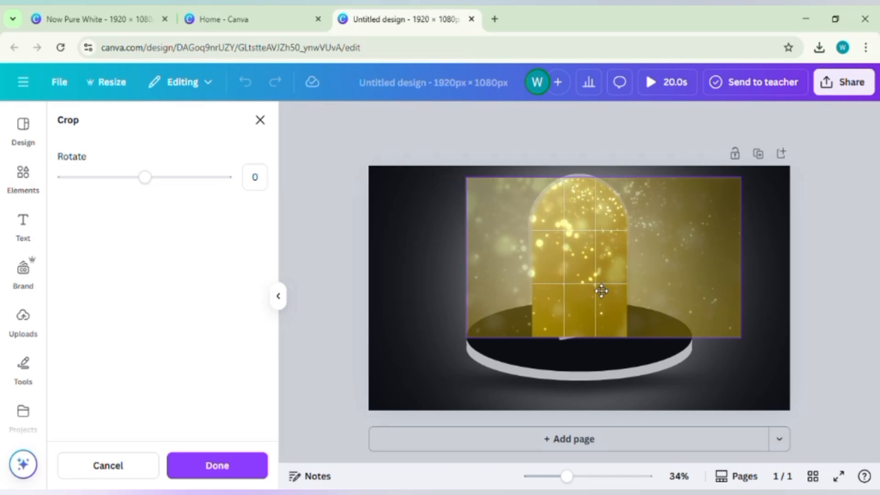
left_click(842, 199)
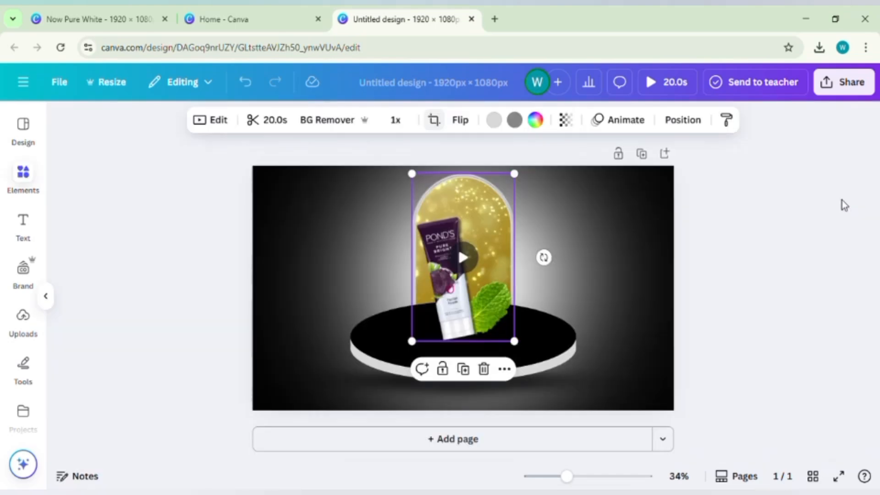
left_click(841, 202)
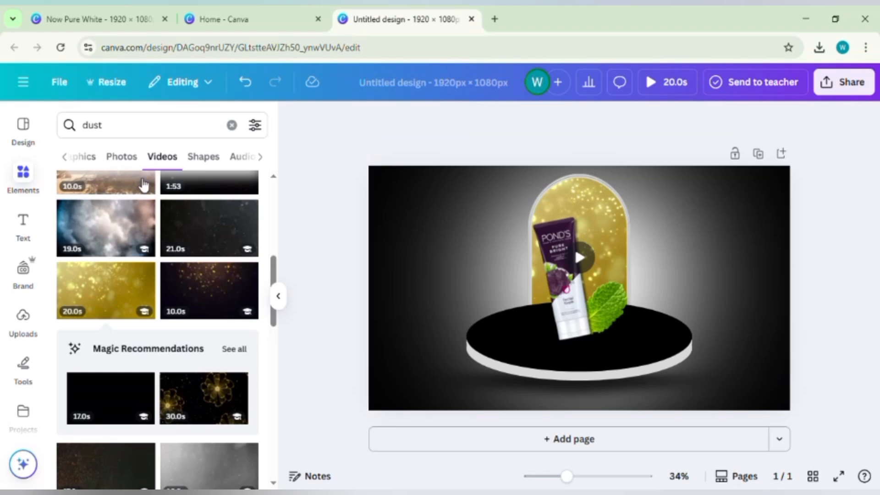
Search the elements for "shadow", add the thin dark oval shadow graphic and shrink it beside the tube.
left_click(232, 126)
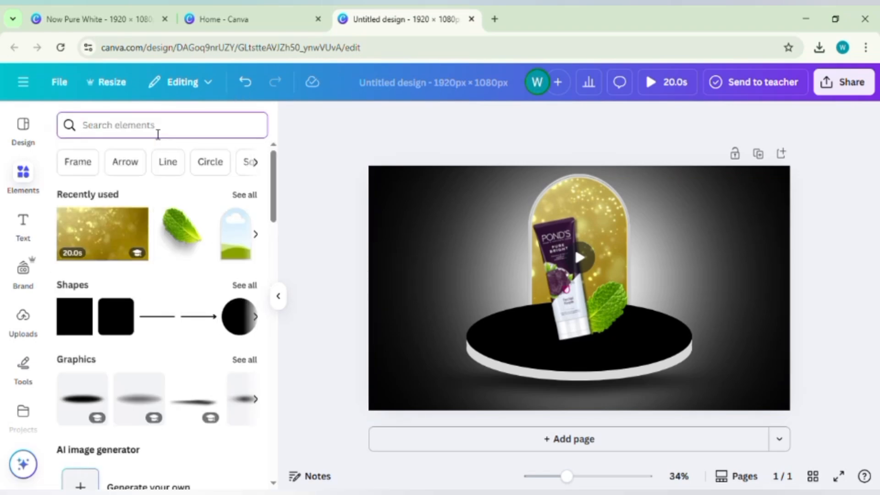
type("shadow")
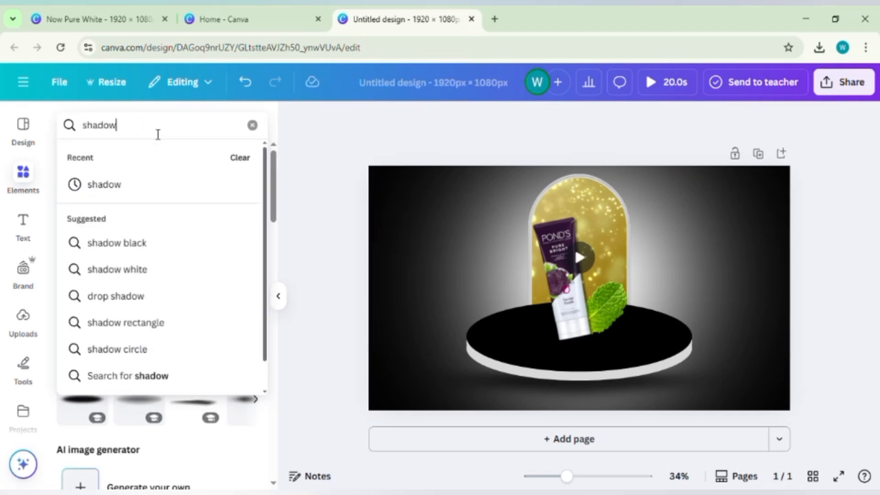
left_click(99, 181)
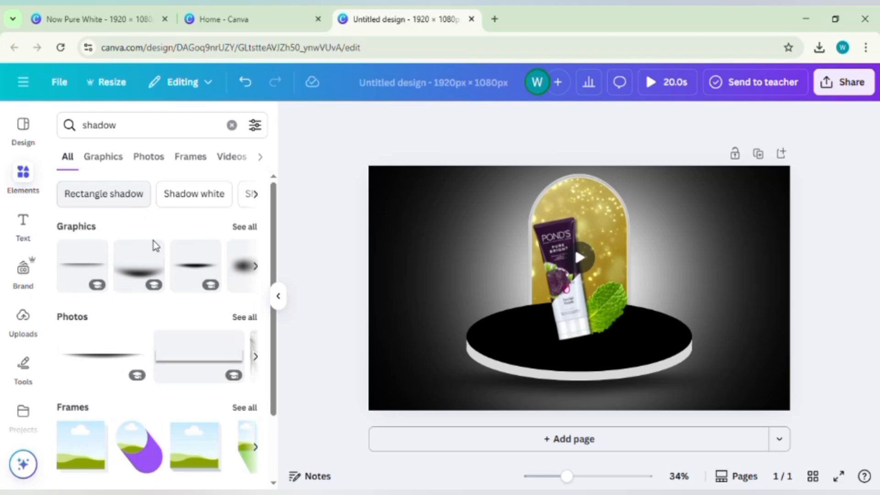
left_click(196, 275)
left_click_drag(760, 315, 499, 275)
left_click_drag(470, 317, 505, 327)
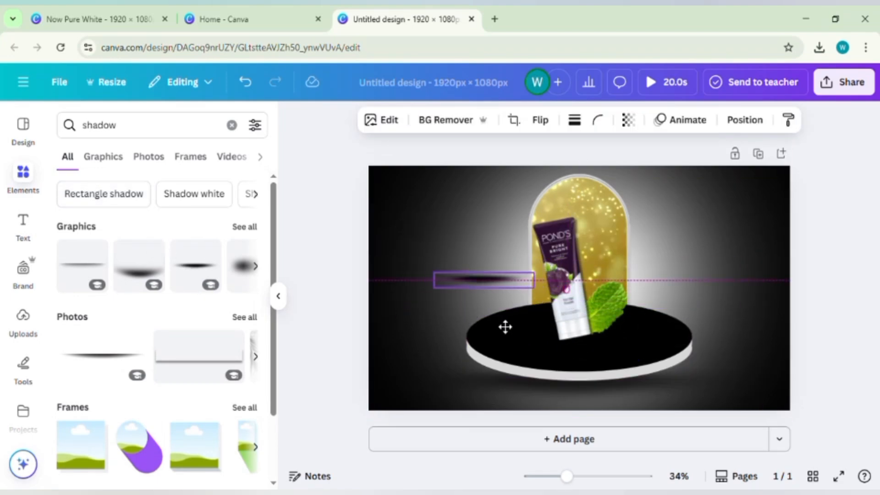
Place the small shadow under the tube's base, shrink it further and tilt it to match the tube's angle.
left_click(594, 476)
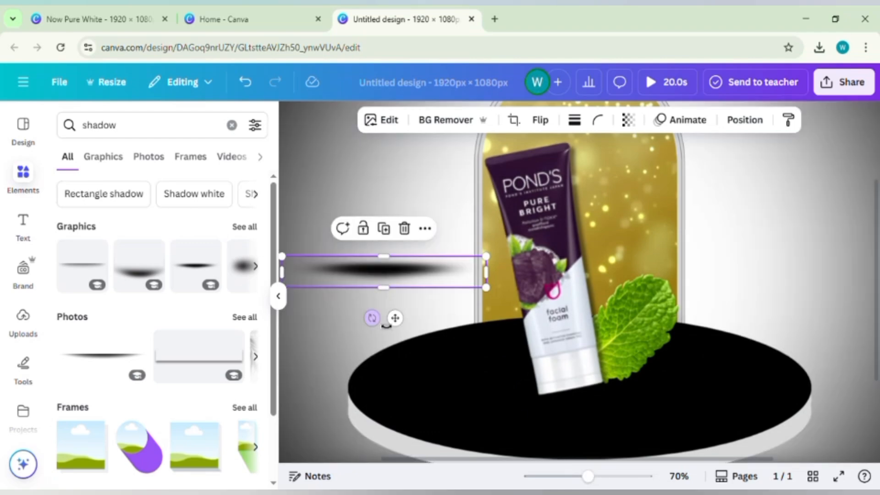
left_click_drag(394, 316, 605, 451)
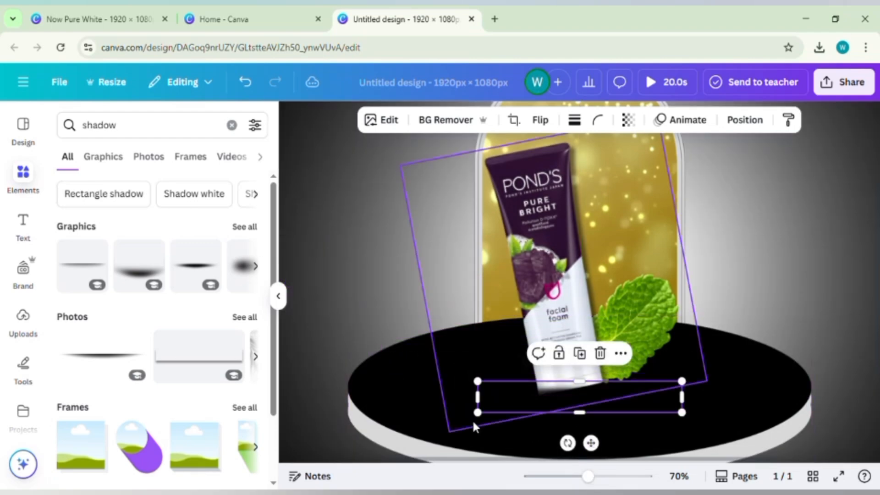
left_click_drag(689, 419, 645, 407)
left_click_drag(550, 438, 611, 450)
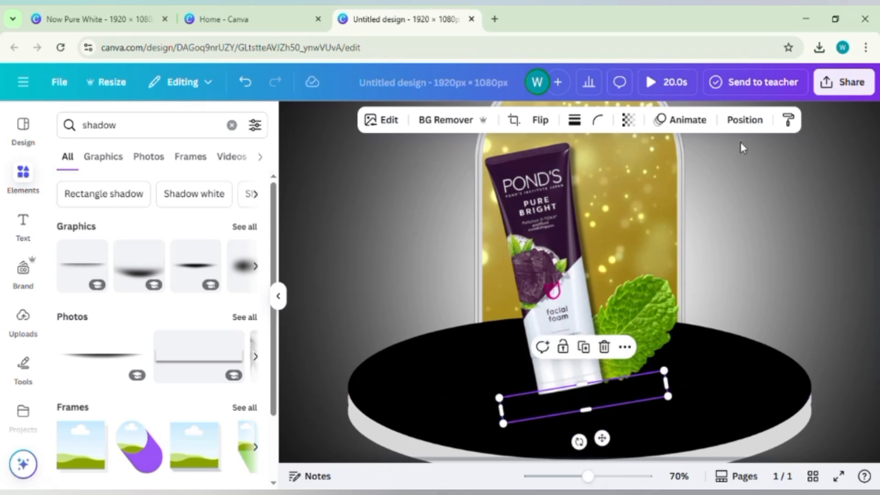
Send the tilted shadow behind the tube and mint leaf, and narrow it slightly at the tube's base.
left_click(743, 121)
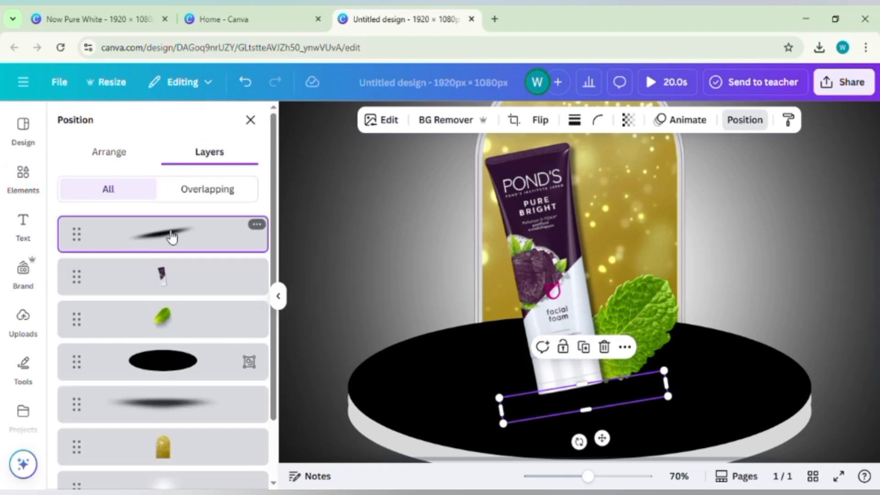
left_click_drag(173, 235, 174, 333)
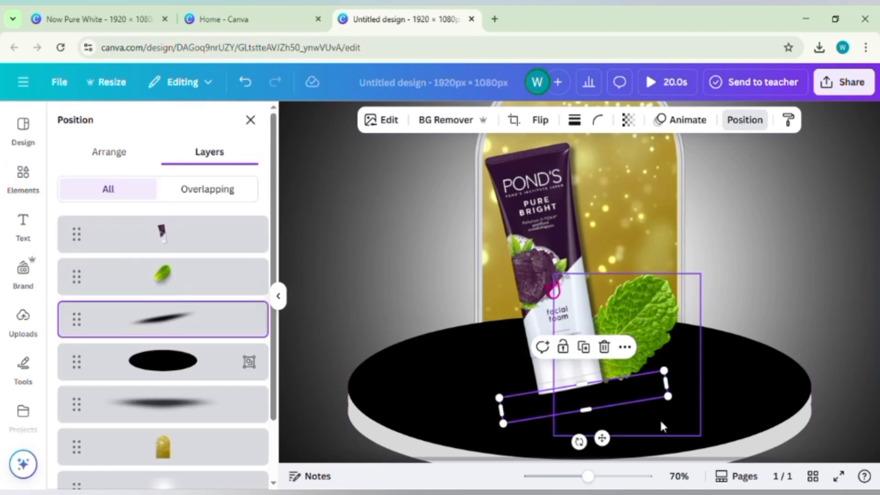
left_click_drag(494, 403, 507, 403)
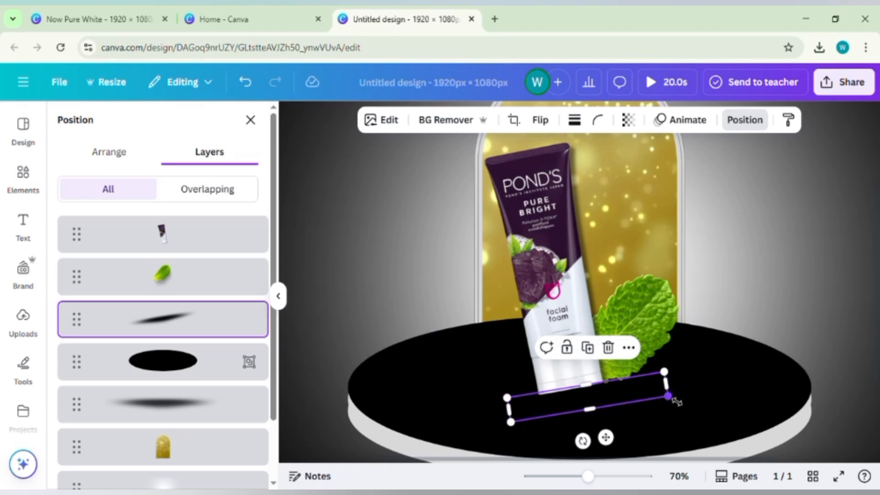
left_click_drag(677, 401, 669, 401)
Recolour the podium's black top with the dark purple sampled from the POND'S tube.
left_click(146, 367)
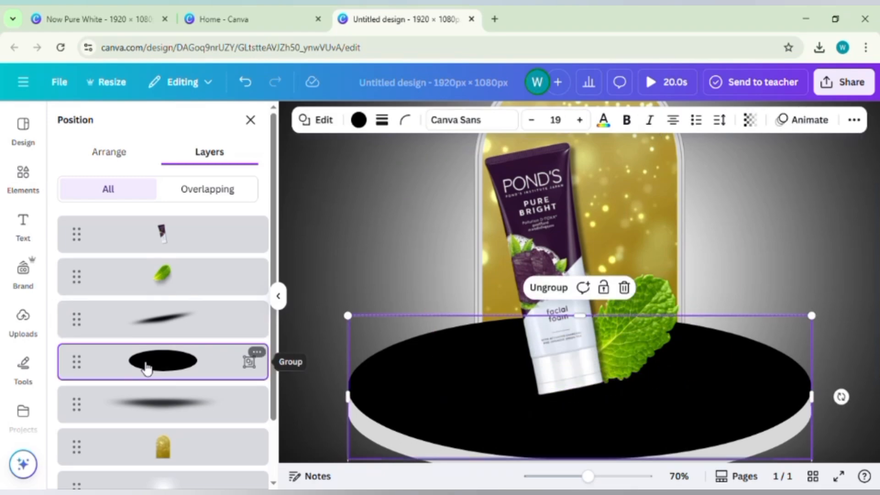
left_click(358, 119)
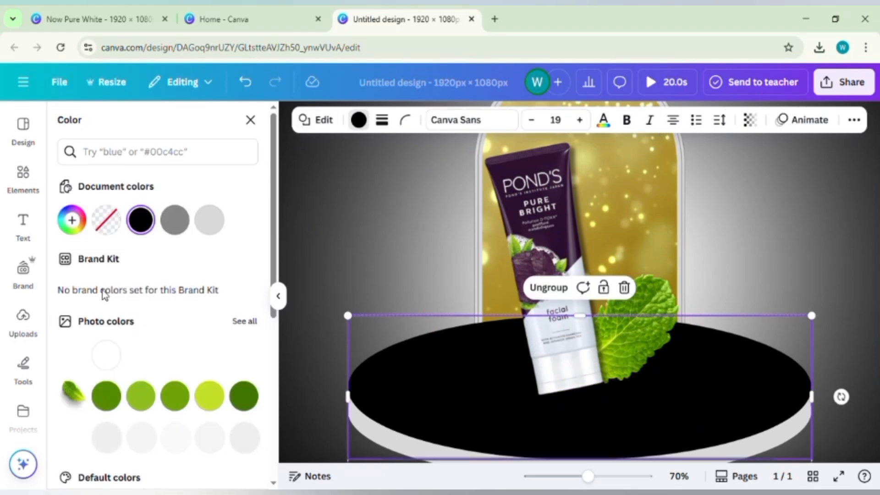
left_click(71, 220)
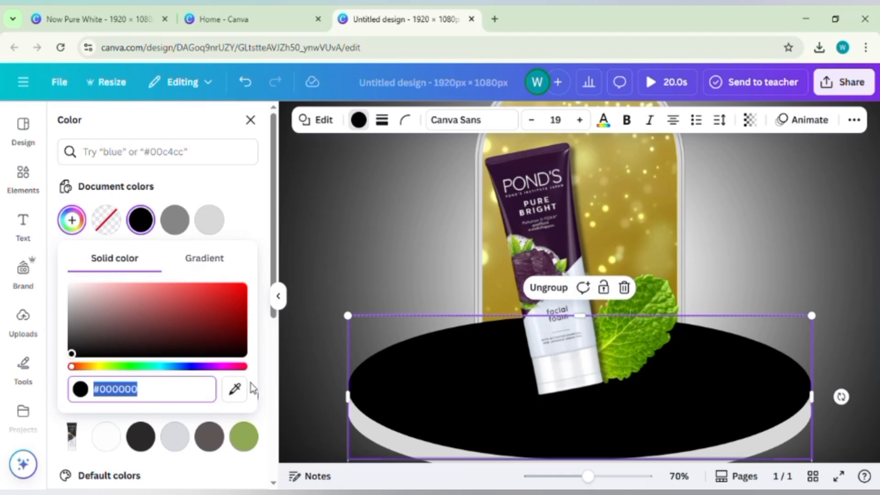
left_click(234, 389)
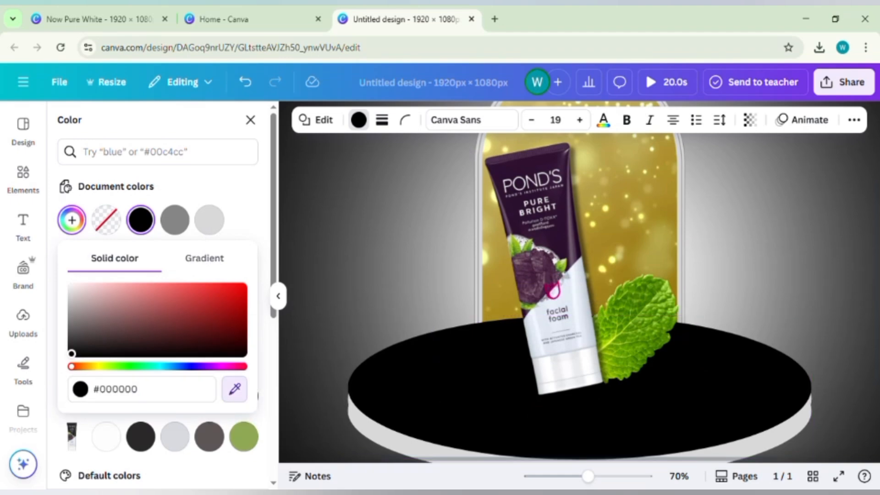
left_click(558, 233)
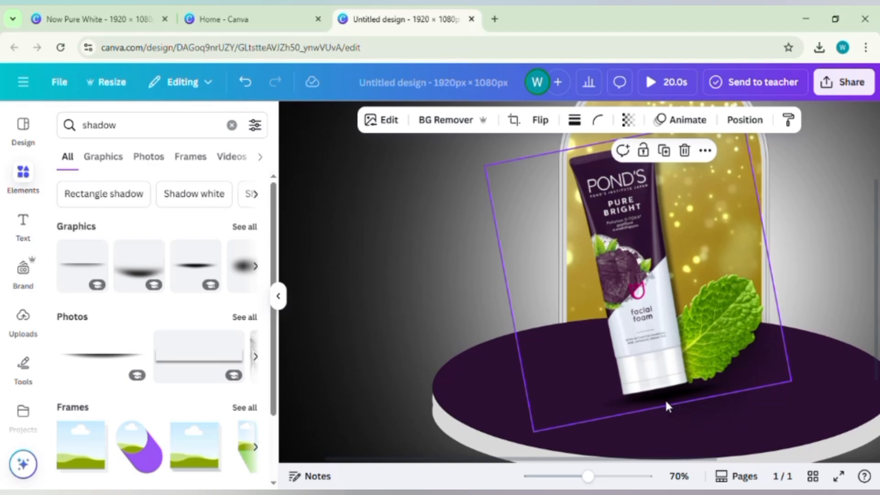
Narrow the tilted shadow further and nudge it into place directly beneath the tube's cap.
left_click(666, 403)
left_click(766, 121)
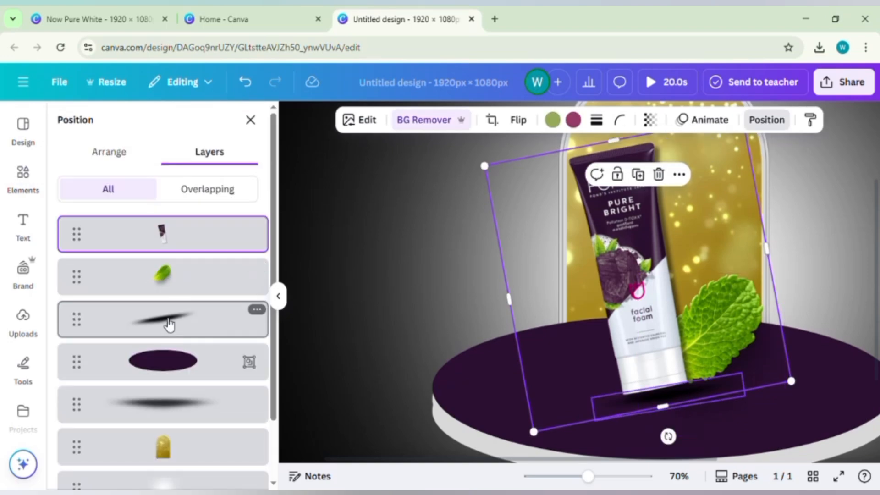
left_click(167, 323)
left_click_drag(606, 408, 626, 402)
left_click_drag(699, 435, 699, 437)
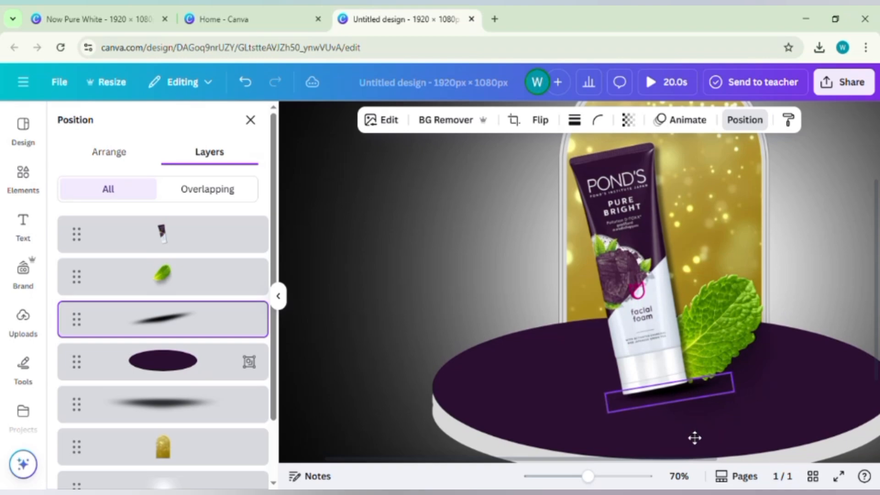
left_click(843, 276)
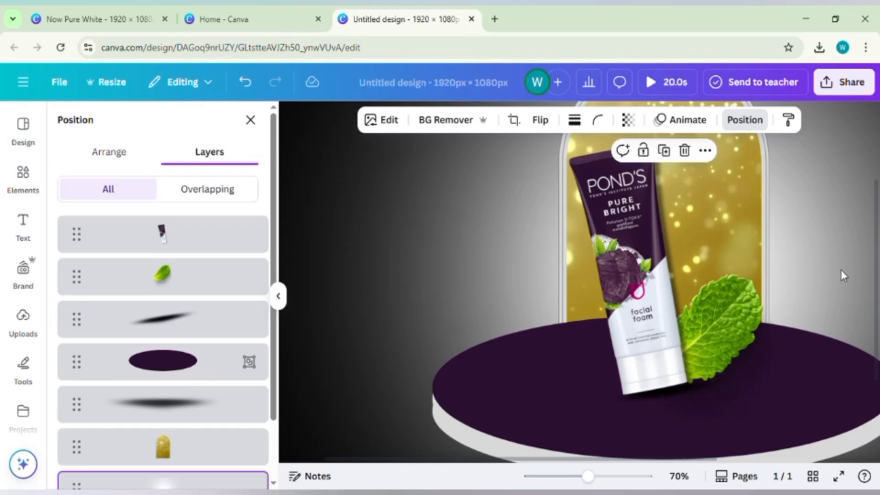
left_click(566, 476)
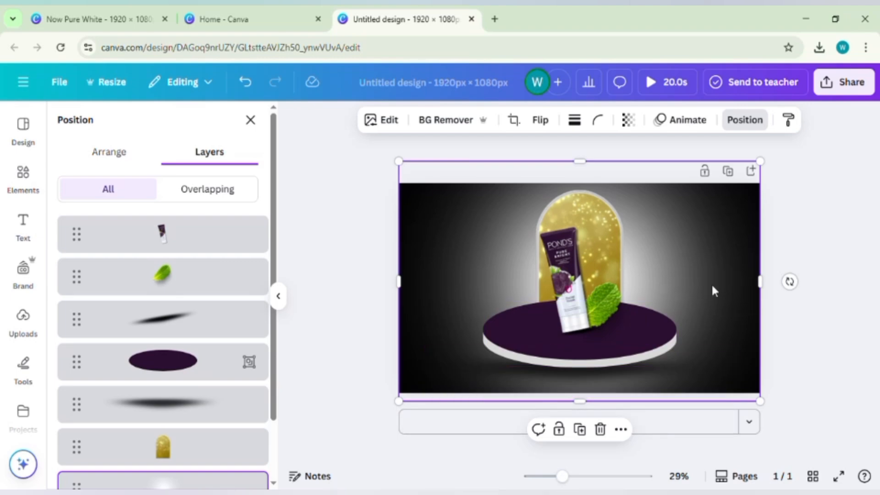
Search the elements for "20 percent off" and add the yellow 20% OFF speech-bubble graphic to the page.
left_click(23, 198)
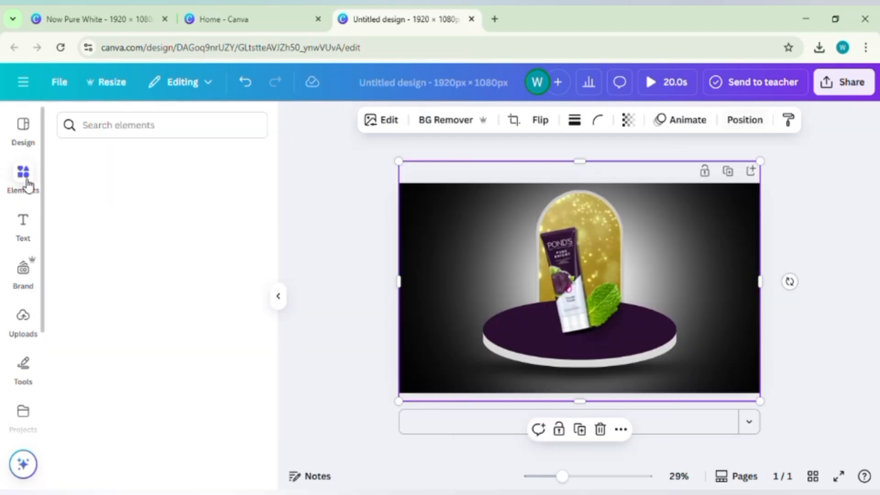
left_click(164, 132)
type("20")
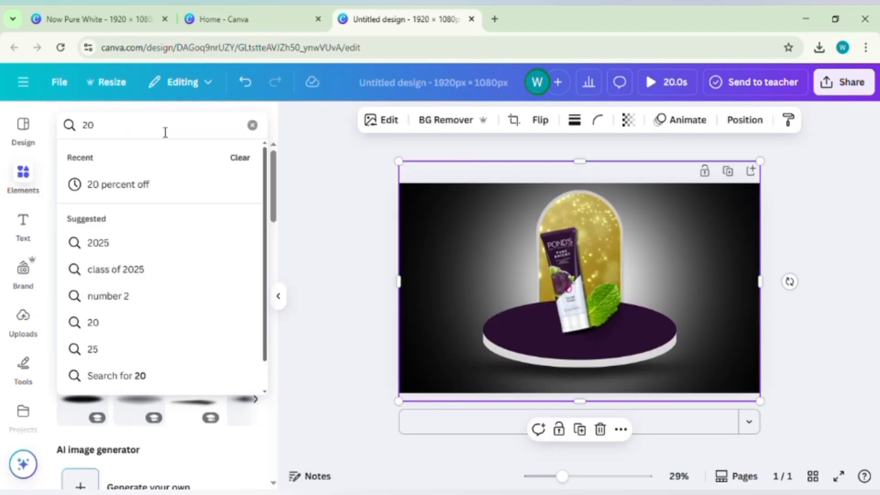
left_click(129, 185)
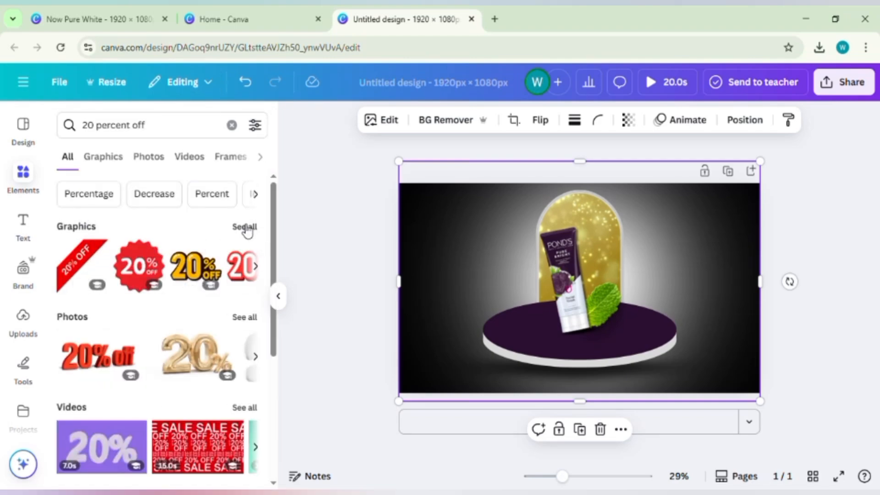
left_click(247, 228)
scroll(164, 319, "down", 2)
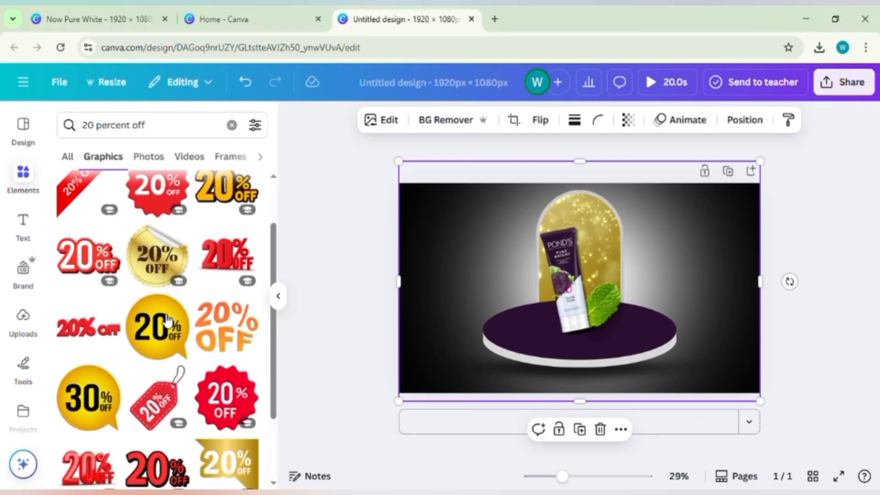
left_click(168, 319)
Shrink the 20% OFF badge and move it into the empty area right of the arch.
left_click_drag(685, 372, 668, 376)
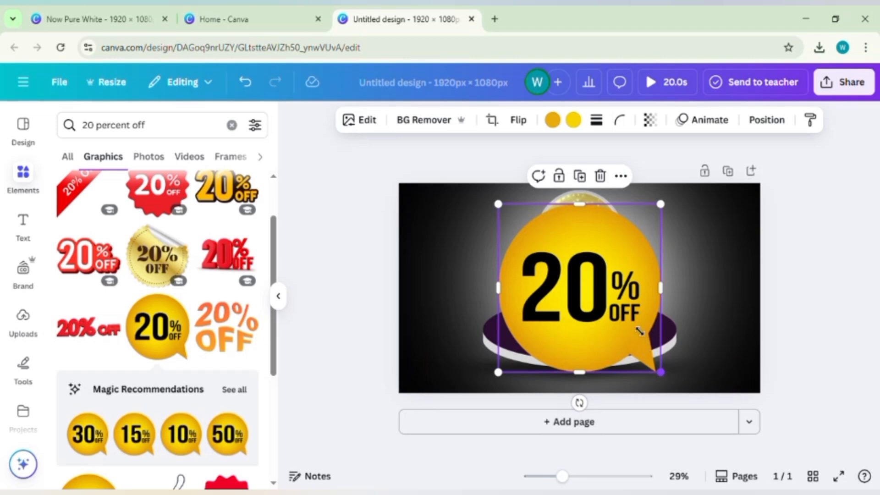
left_click_drag(639, 331, 560, 267)
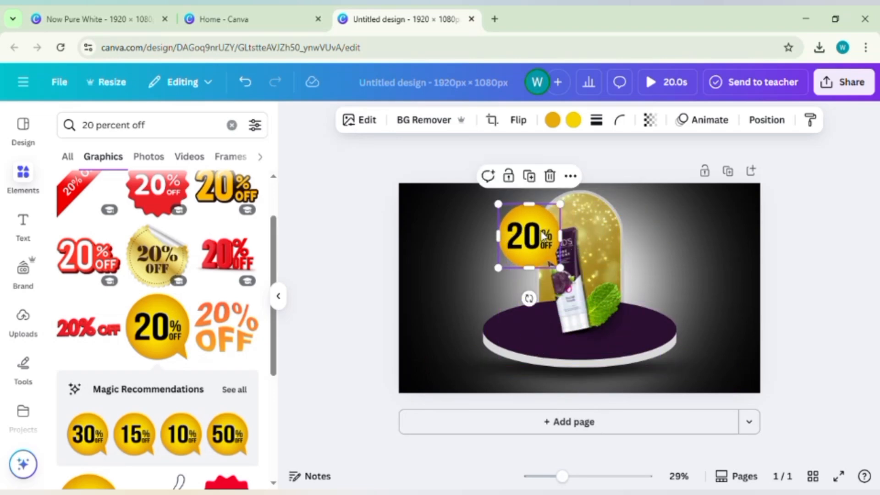
left_click_drag(544, 236, 702, 265)
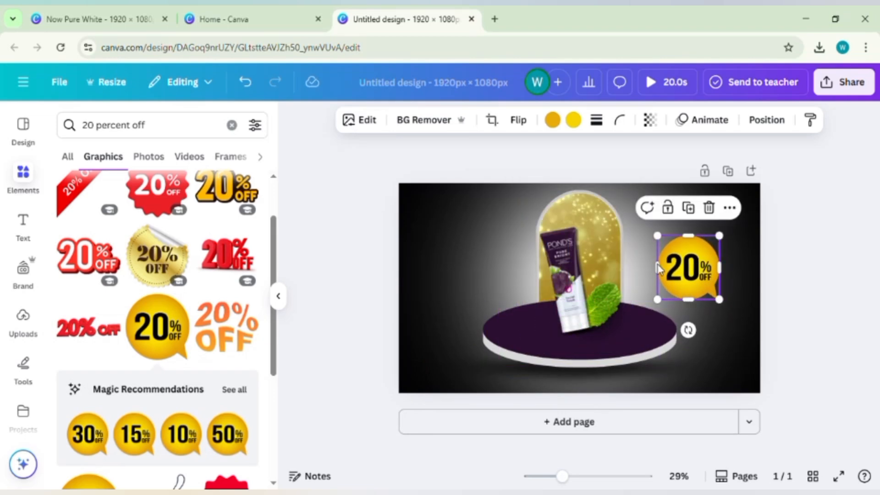
Apply the Drop shadow effect to the 20% OFF badge.
left_click(367, 121)
scroll(136, 341, "down", 4)
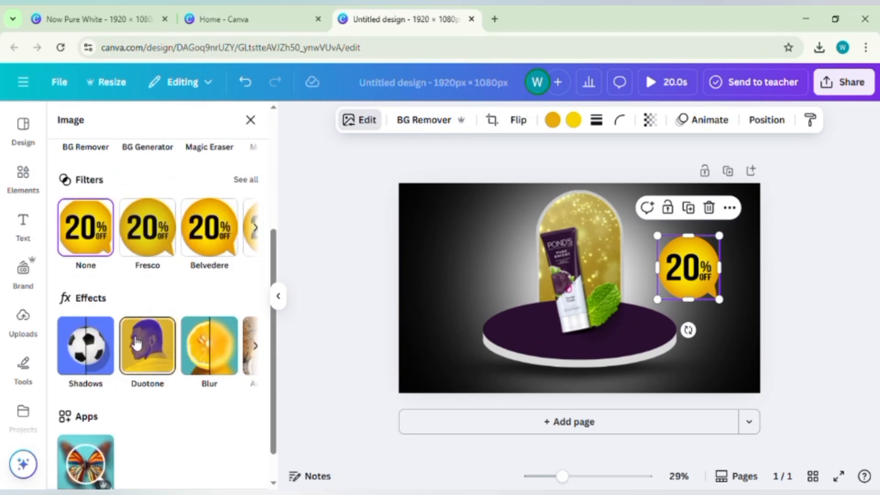
left_click(103, 341)
left_click(174, 274)
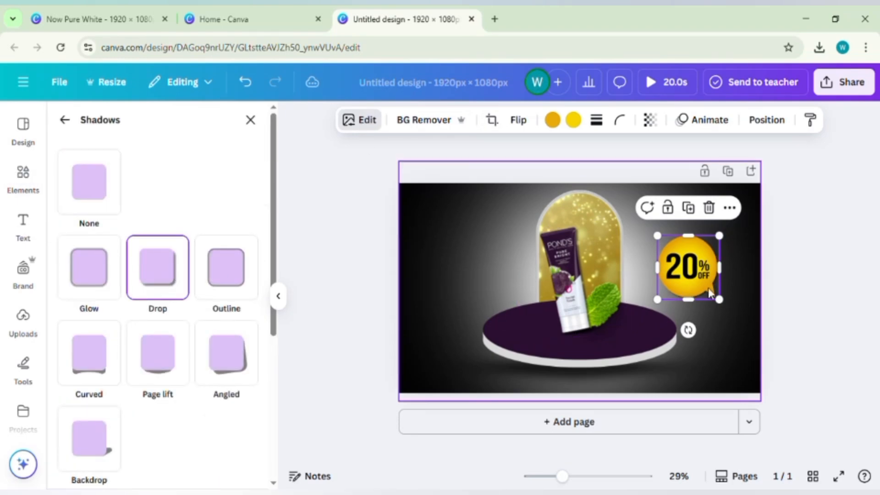
left_click(797, 287)
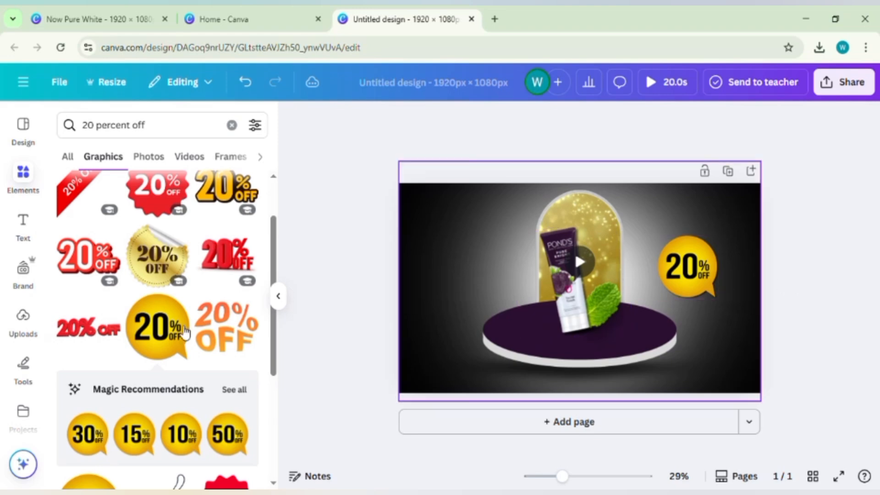
Add a square shape and reshape it into a wide, thin bar in the design's upper-left area.
left_click(232, 125)
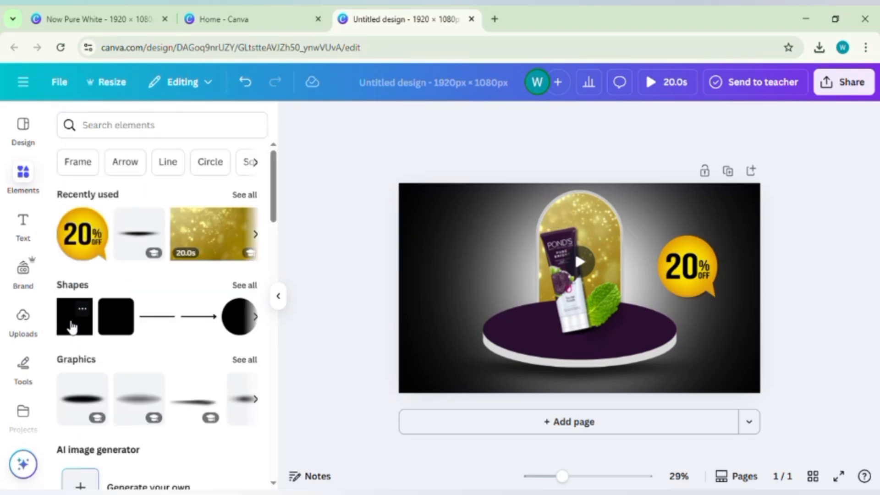
left_click(72, 323)
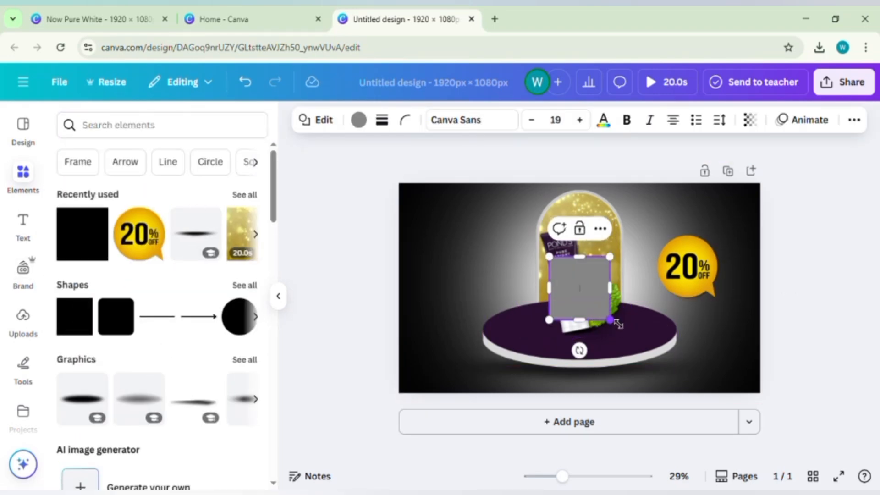
left_click_drag(614, 320, 527, 258)
left_click_drag(476, 279, 480, 277)
Fill the wide bar left of the arch with black.
left_click(360, 120)
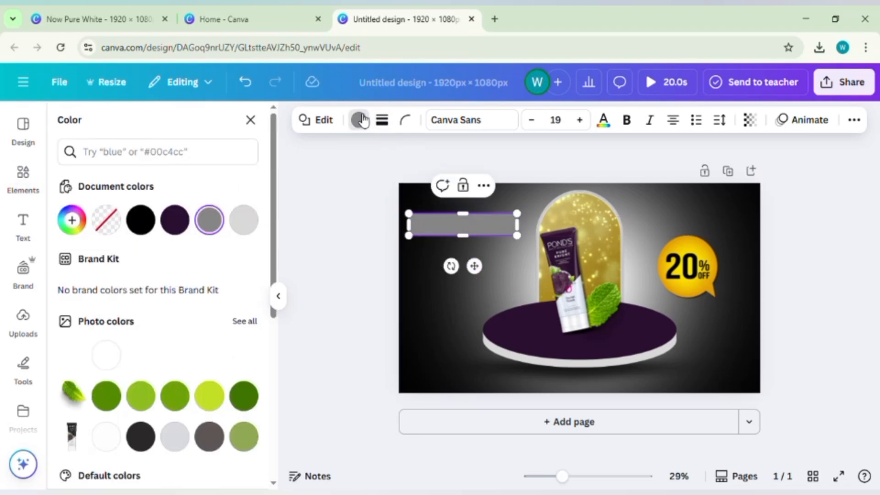
left_click(141, 220)
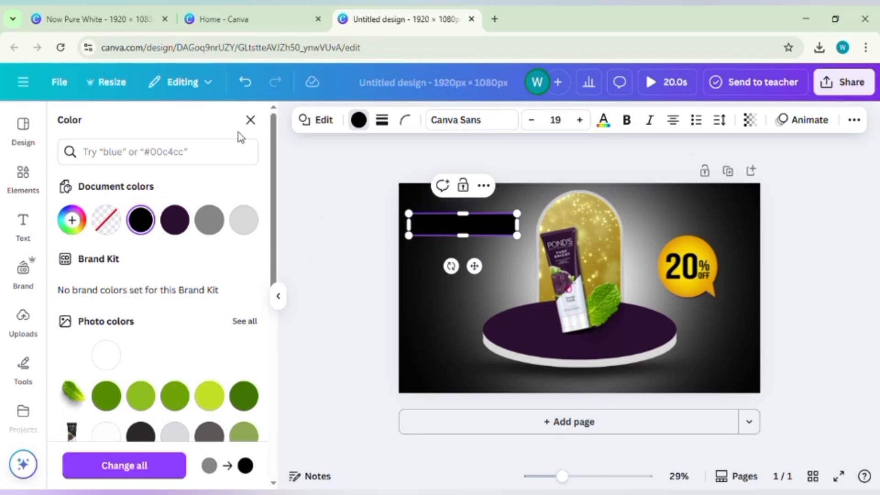
left_click(250, 120)
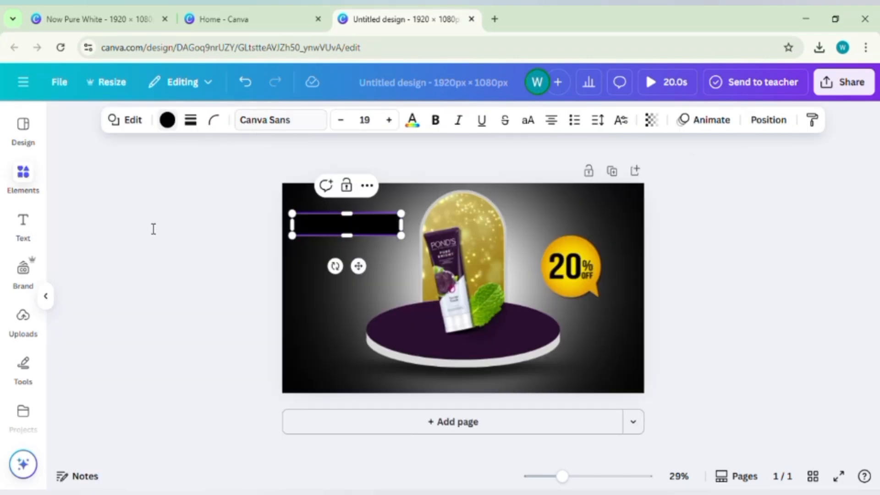
left_click(82, 310)
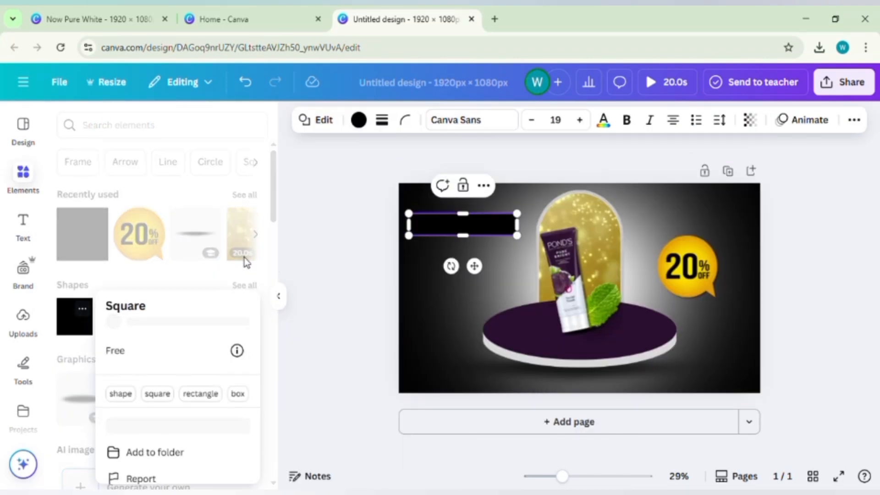
Add a second square shape, reshape it into a small rectangle below the black bar, and fill it light gray.
left_click(83, 324)
left_click(83, 323)
left_click_drag(549, 257, 495, 275)
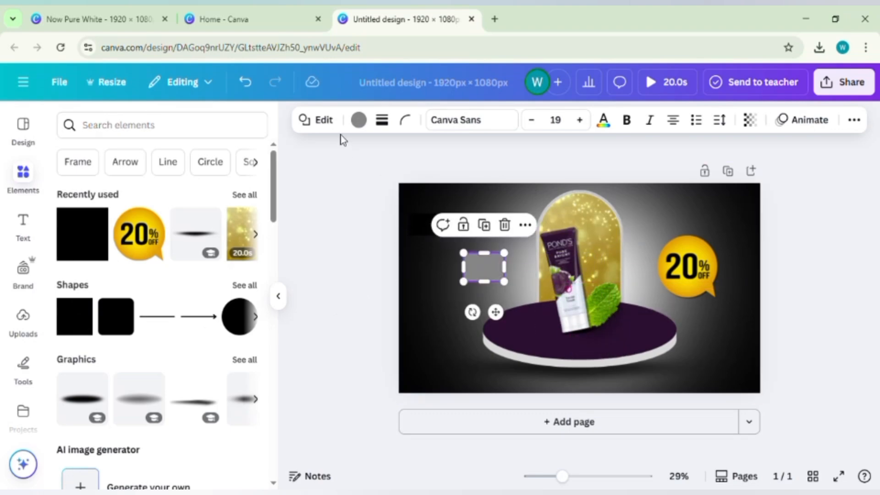
left_click(359, 120)
left_click(243, 219)
Fit the light gray rectangle over the left end of the black bar, matching the bar's height.
left_click_drag(495, 312, 460, 283)
left_click_drag(562, 476, 591, 475)
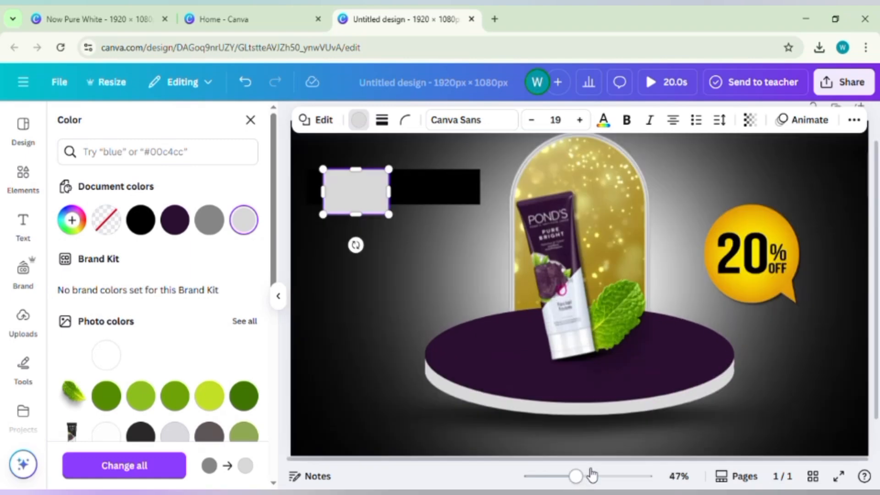
left_click_drag(372, 209, 350, 211)
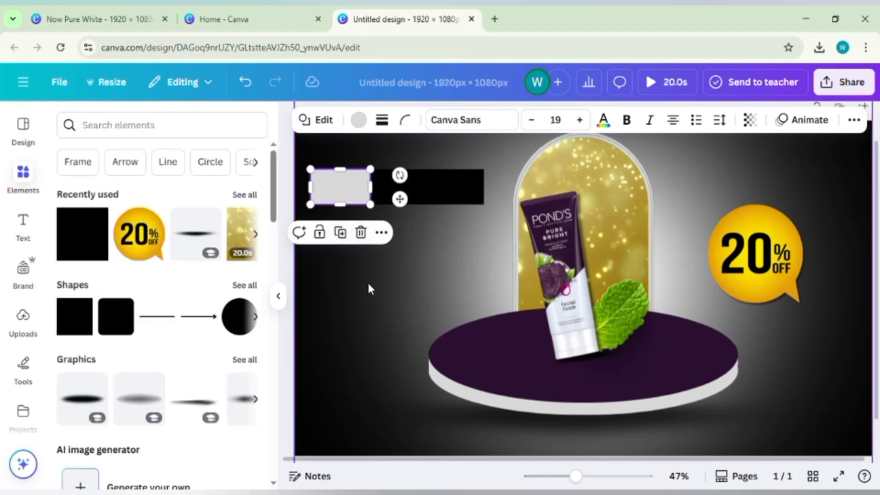
left_click(367, 282)
Add a subheading reading "Now Pure Bright" and place it on the two-tone bar.
left_click(30, 227)
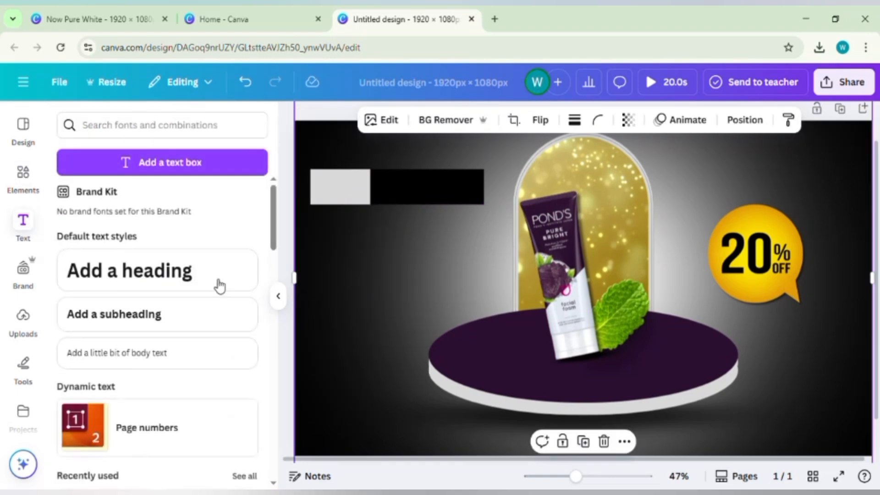
left_click(143, 311)
key("BackSpace")
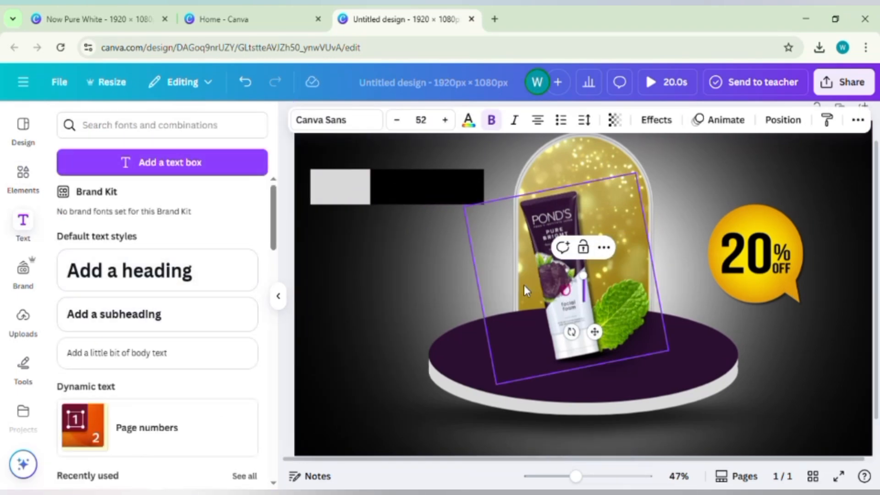
type("Now P")
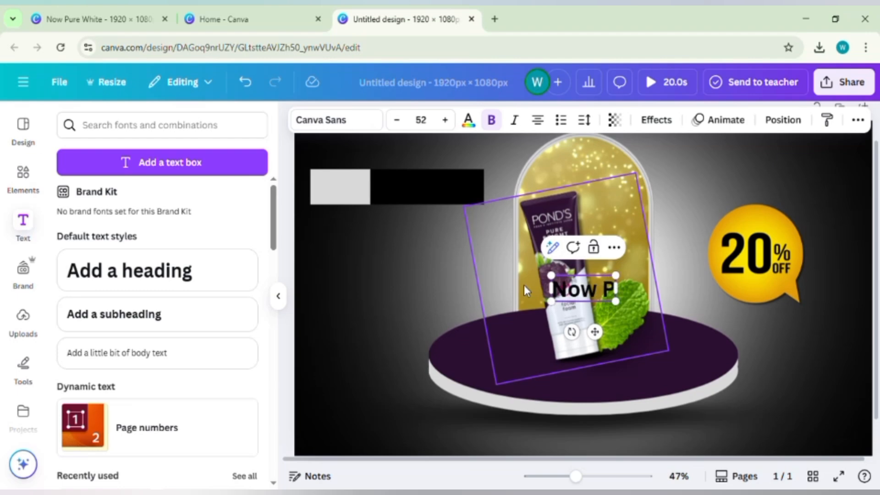
type("ure Bright")
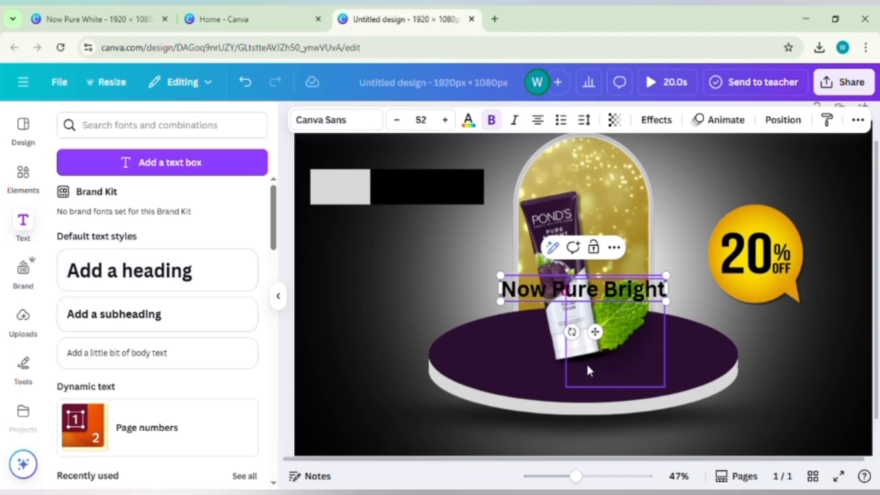
left_click_drag(595, 332, 417, 240)
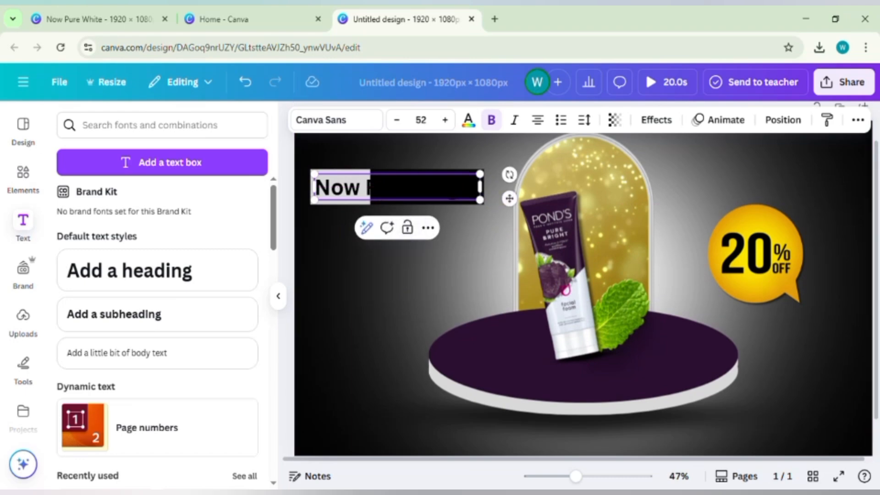
Color the "Pure Brigh" part of the bar text light gray.
left_click_drag(365, 187, 472, 187)
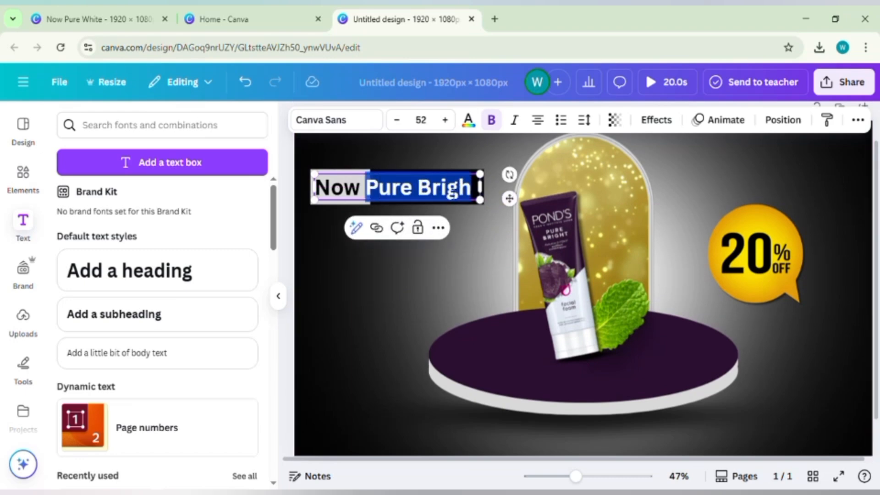
left_click(469, 121)
left_click(209, 220)
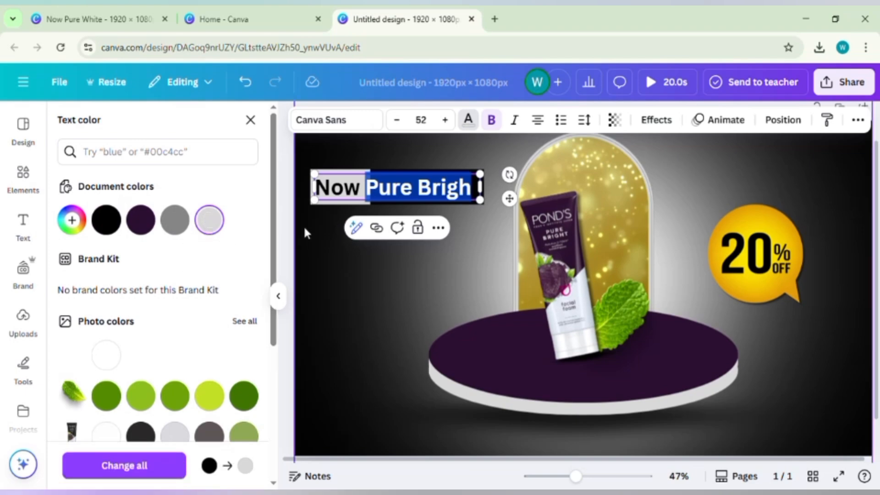
Set the bar text's font to Frankfurter Medium and enlarge it to about size 56.6 to span the bar.
left_click(341, 124)
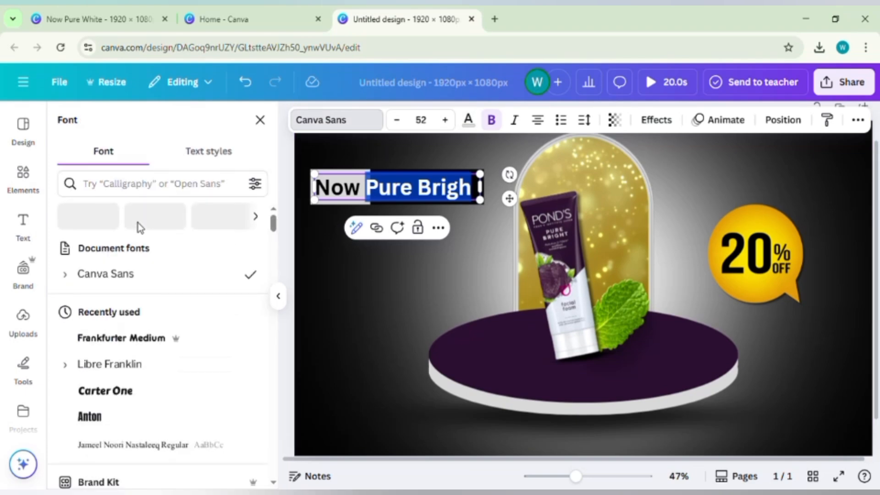
left_click(143, 192)
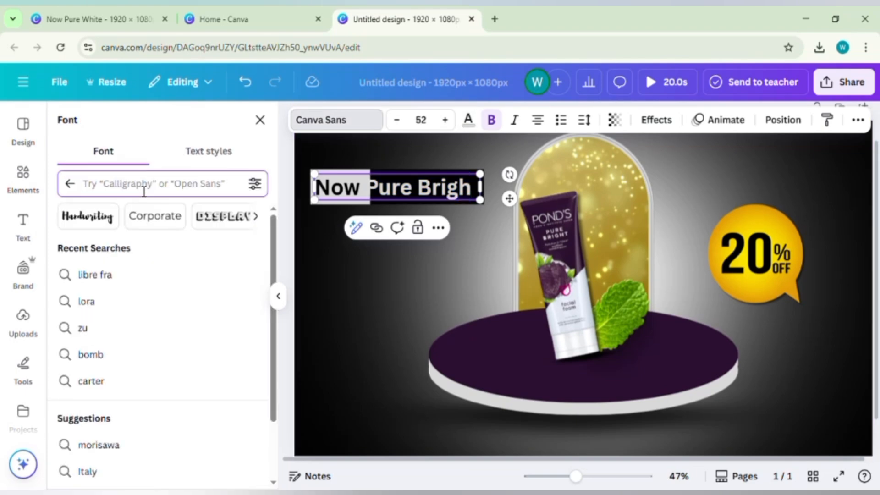
type("frank")
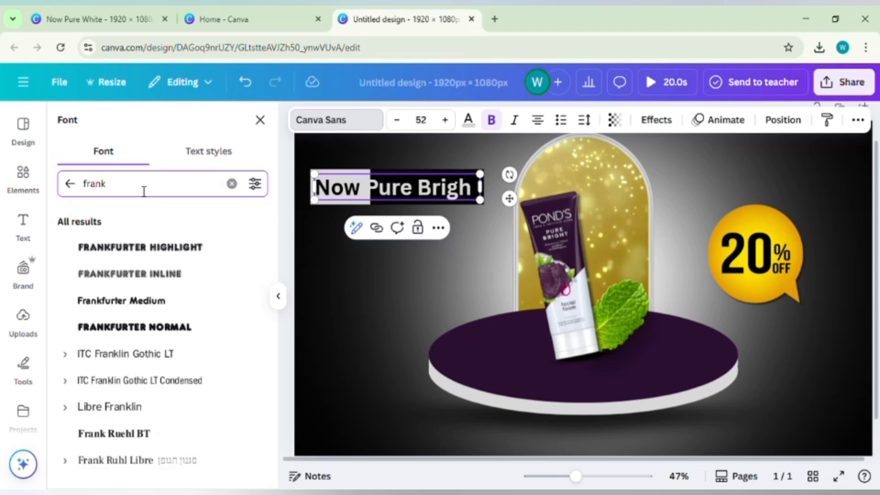
left_click(134, 302)
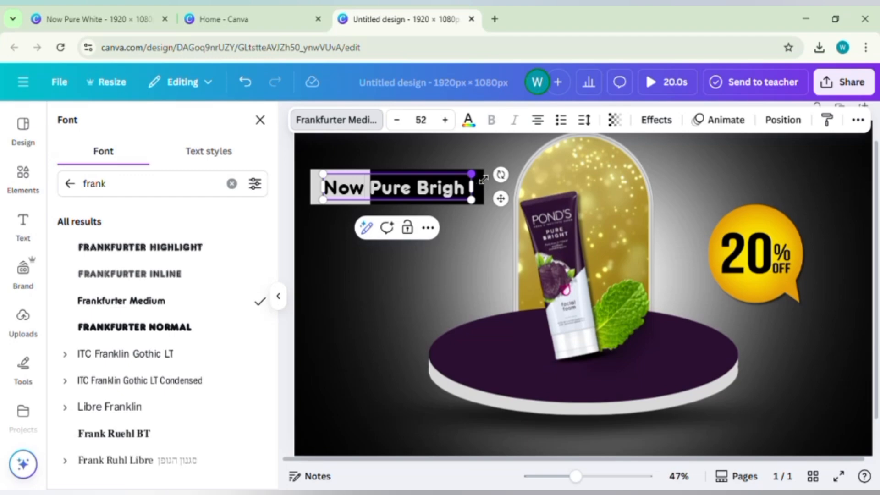
left_click_drag(483, 178, 496, 179)
mouse_move(324, 199)
left_mouse_down()
mouse_move(310, 202)
mouse_move(316, 200)
left_mouse_up()
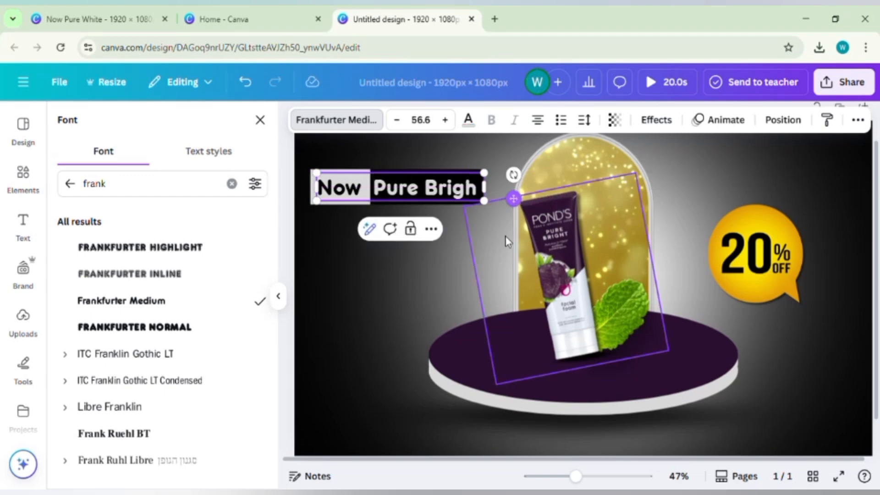
left_click(691, 194)
Add a subheading reading "Detox", enlarge it to about size 111, and place it below the bar.
left_click_drag(568, 478, 561, 476)
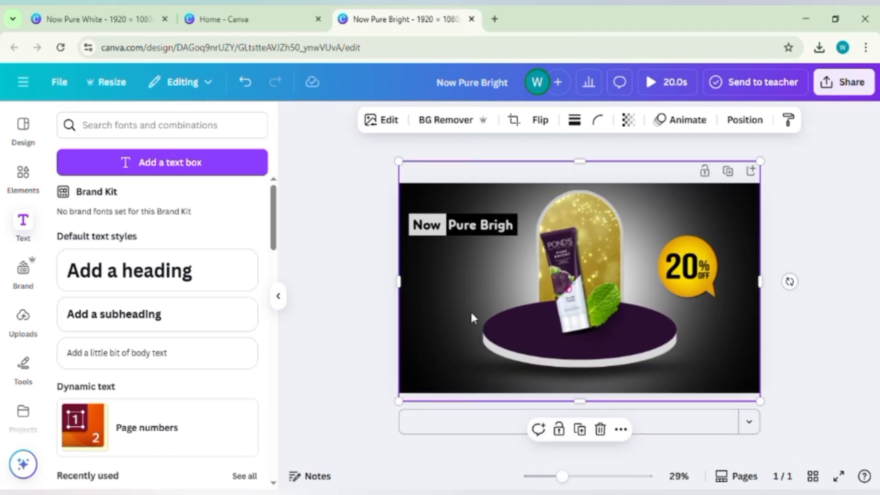
left_click(158, 316)
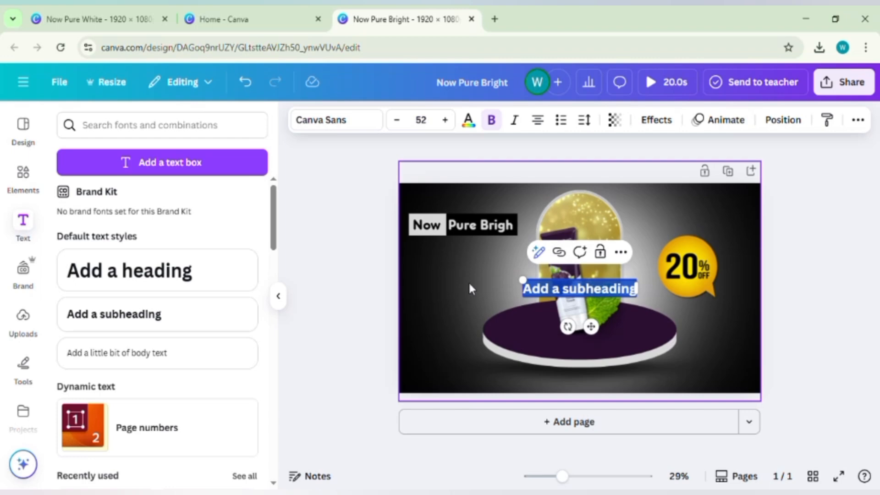
type("De")
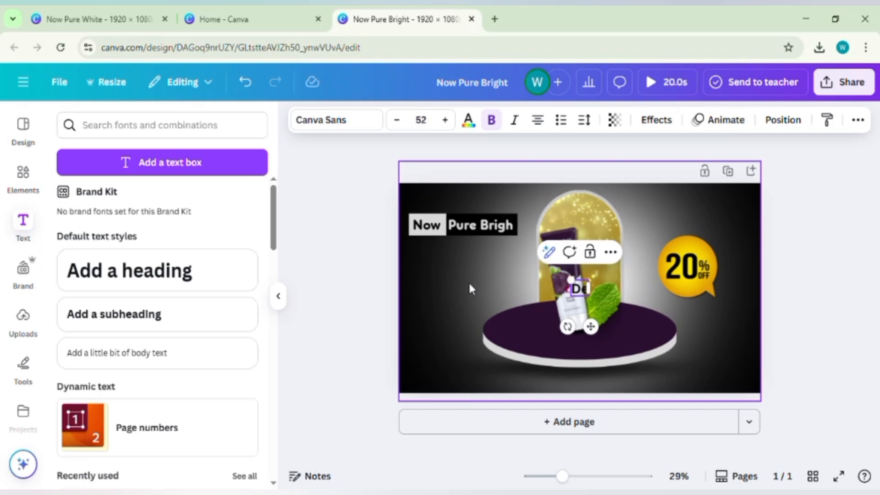
type("tcx")
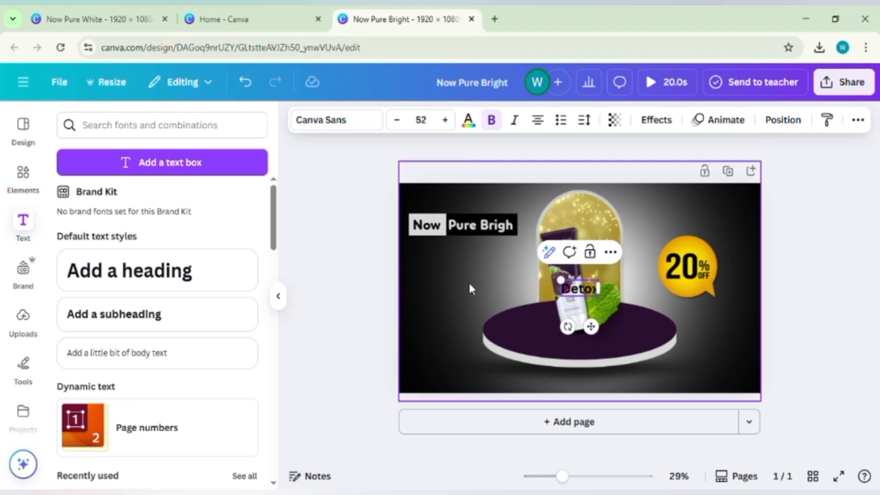
left_click_drag(562, 280, 515, 259)
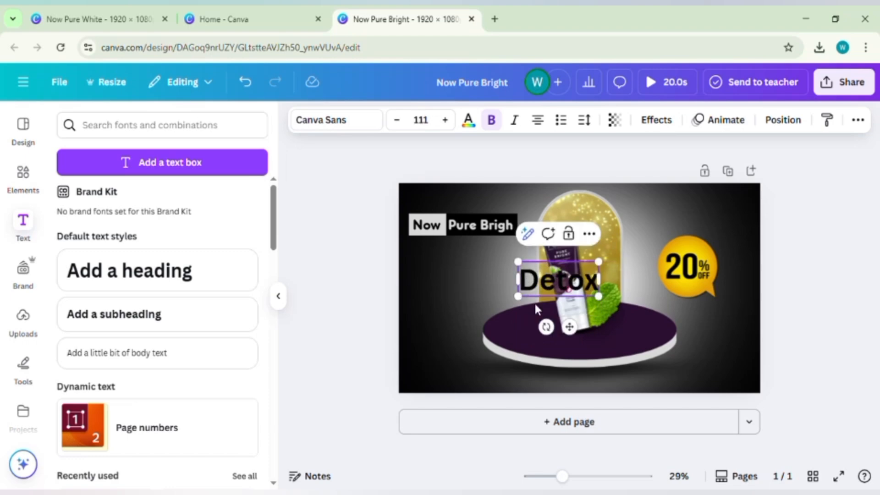
left_click_drag(569, 335, 462, 314)
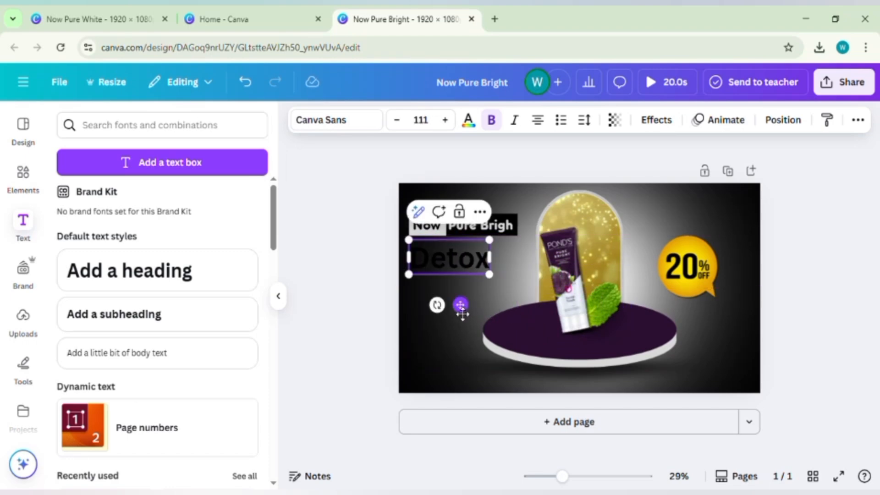
Color the Detox text light gray and shrink it to sit directly under the bar's left part.
left_click(522, 147)
left_click(479, 259)
left_click(468, 119)
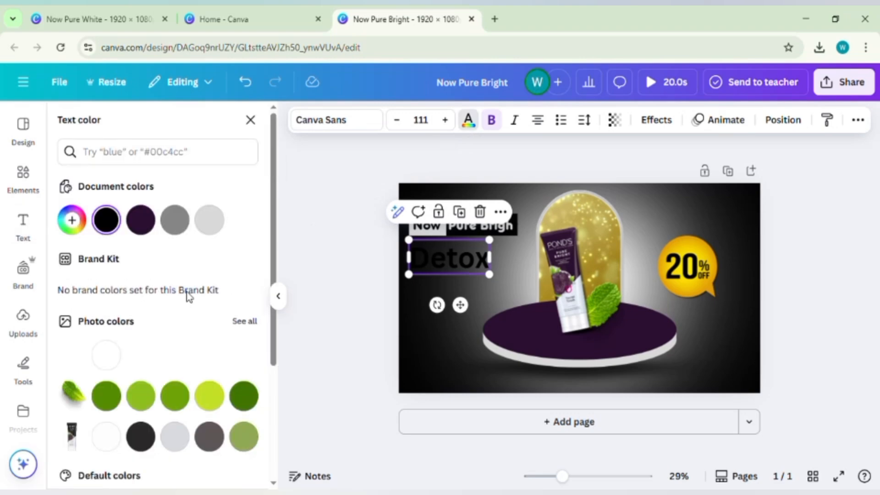
left_click(209, 219)
left_click_drag(496, 284, 478, 274)
key("Escape")
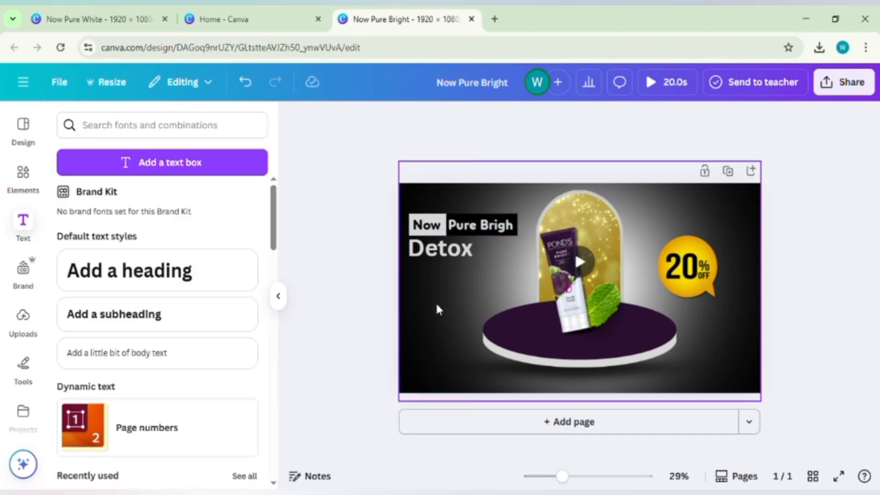
Add a subheading reading "Hidden" in Frankfurter Medium and enlarge it to about size 77.3.
left_click(150, 316)
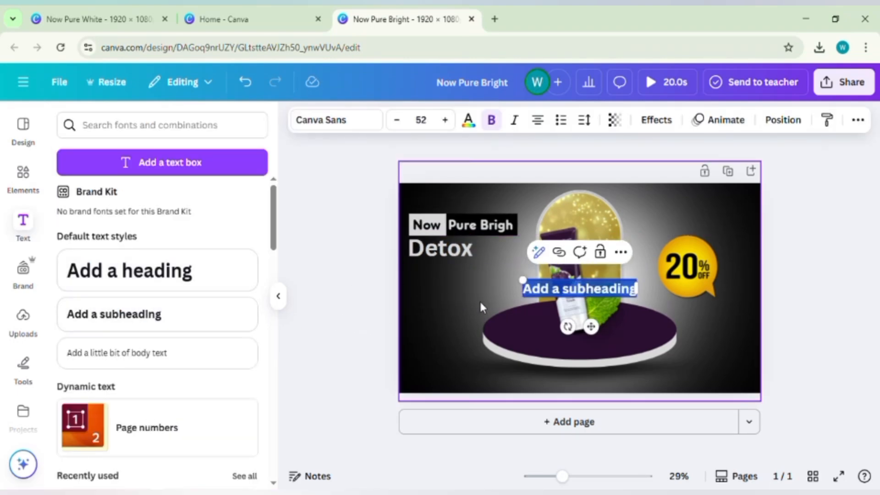
type("Hidden")
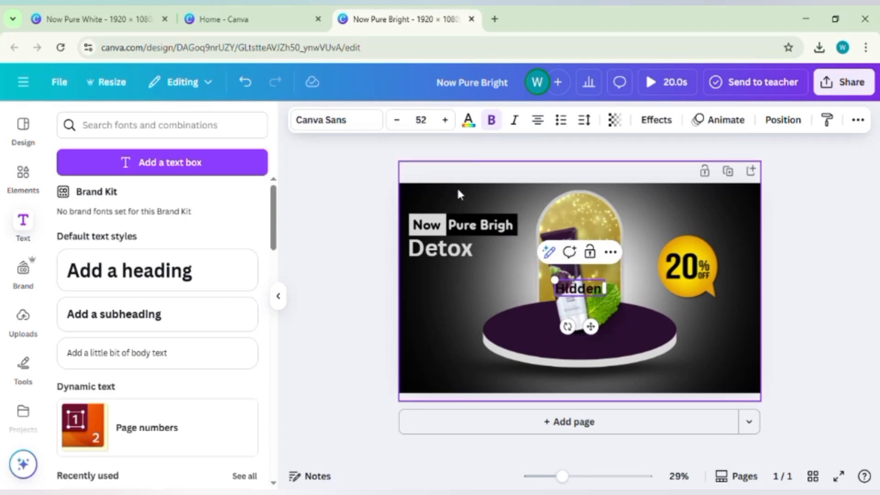
left_click(326, 127)
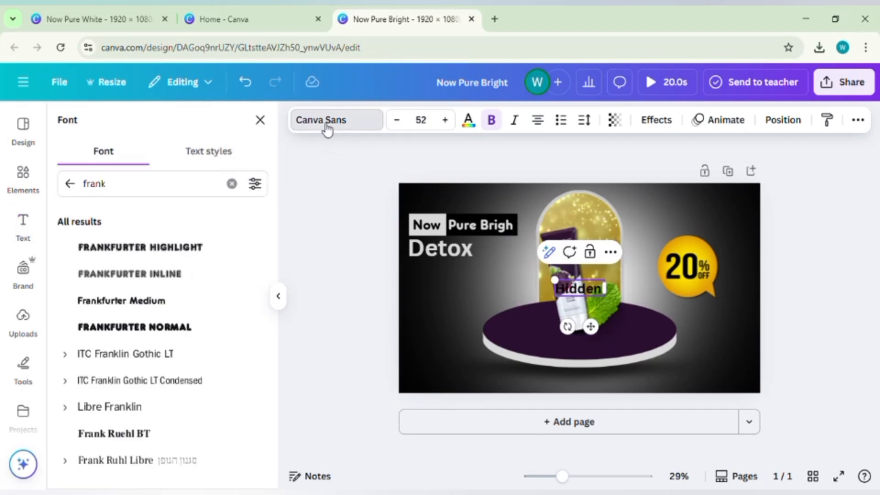
left_click(144, 302)
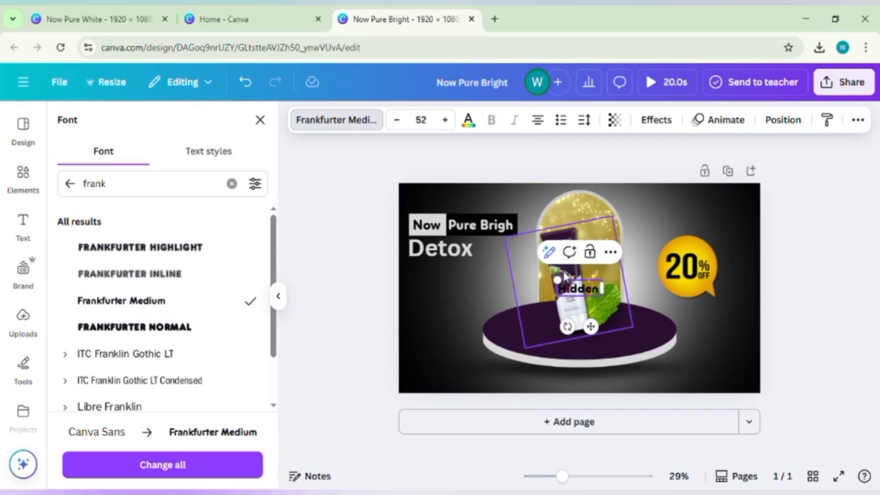
left_click_drag(548, 281, 535, 272)
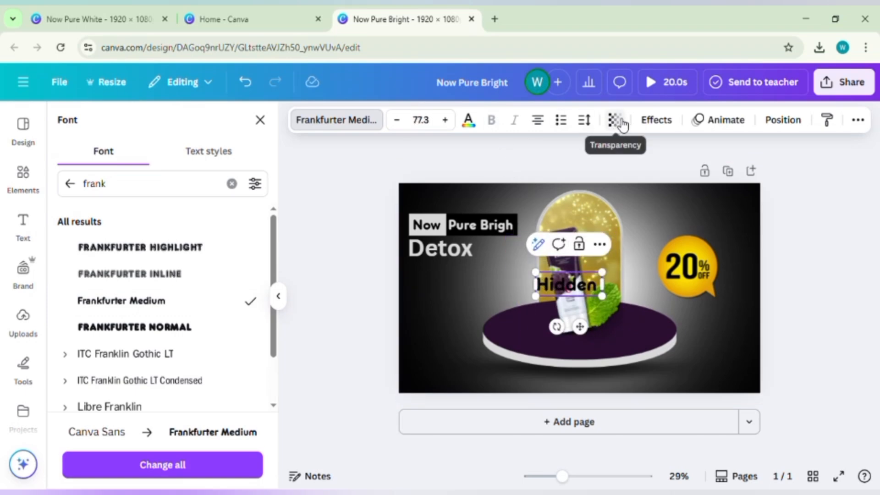
Turn the Hidden text into uppercase lime green lettering and place it directly below Detox.
left_click(858, 121)
left_click(832, 149)
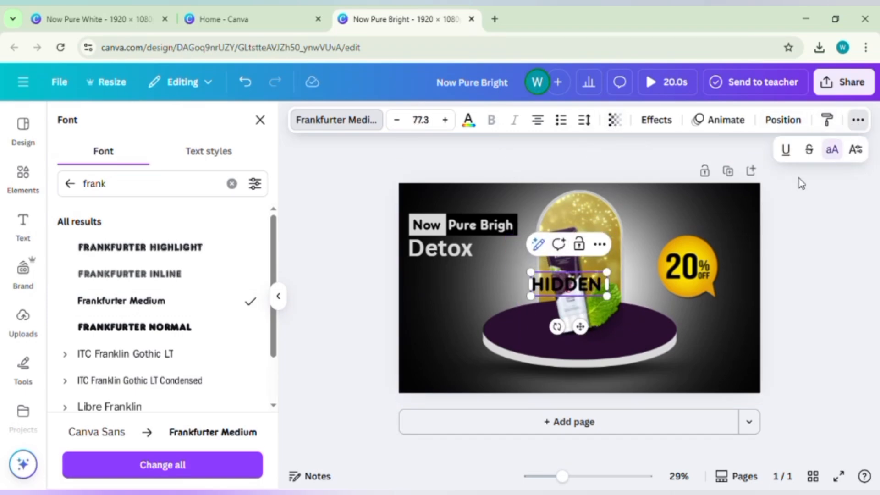
left_click_drag(580, 326, 459, 316)
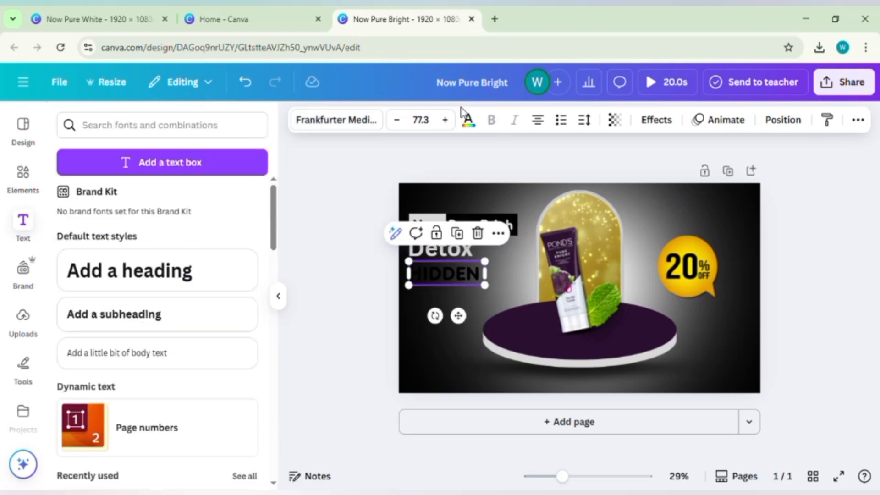
left_click(209, 329)
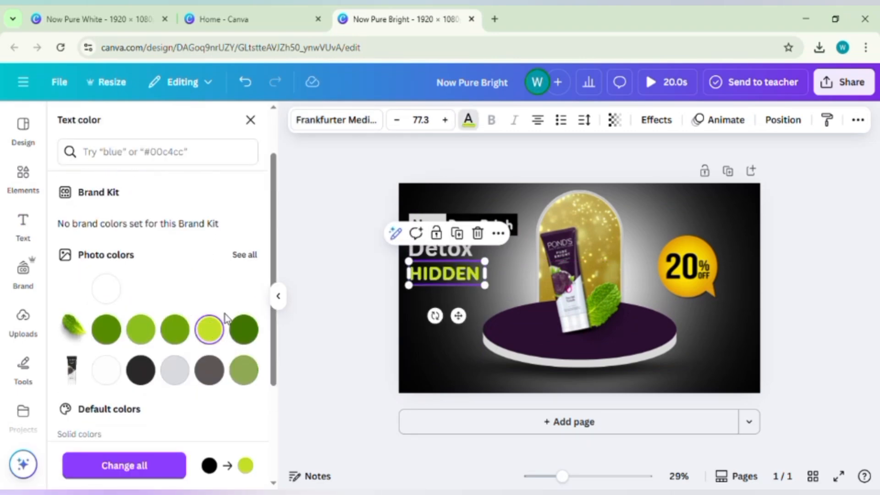
Duplicate the HIDDEN text below itself and change the copy to "POLLUTION".
left_click(457, 233)
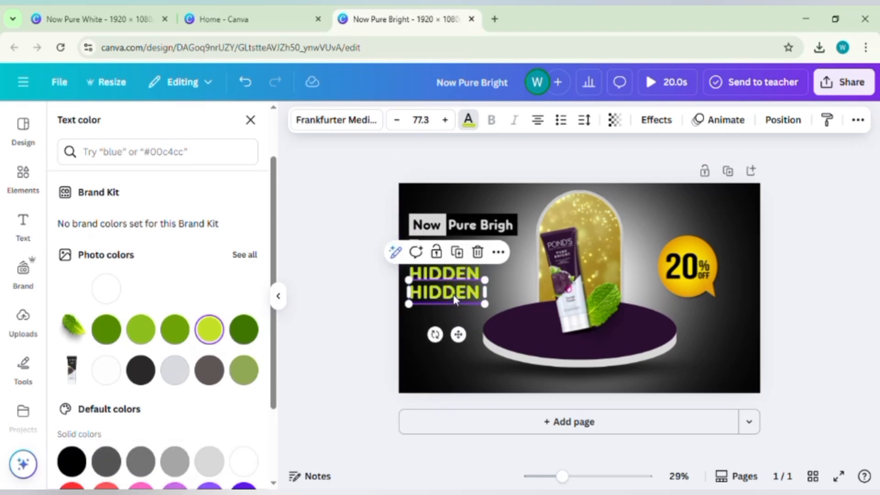
double_click(455, 300)
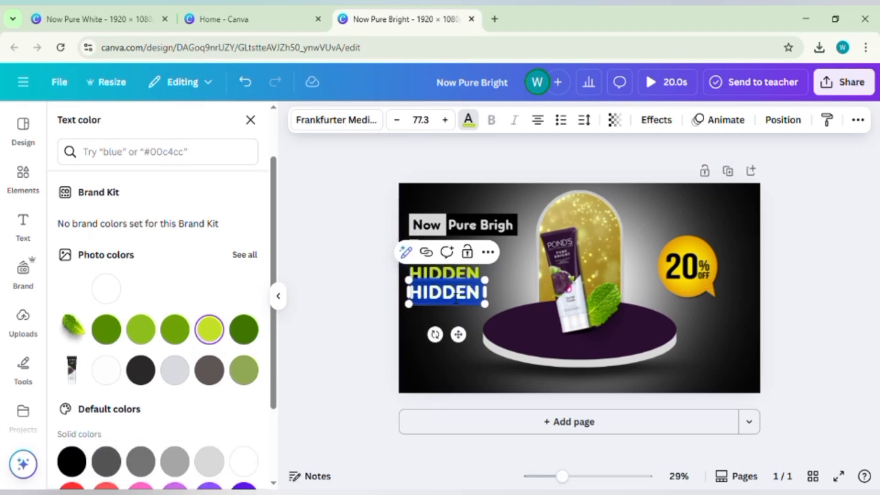
type("P")
type("C")
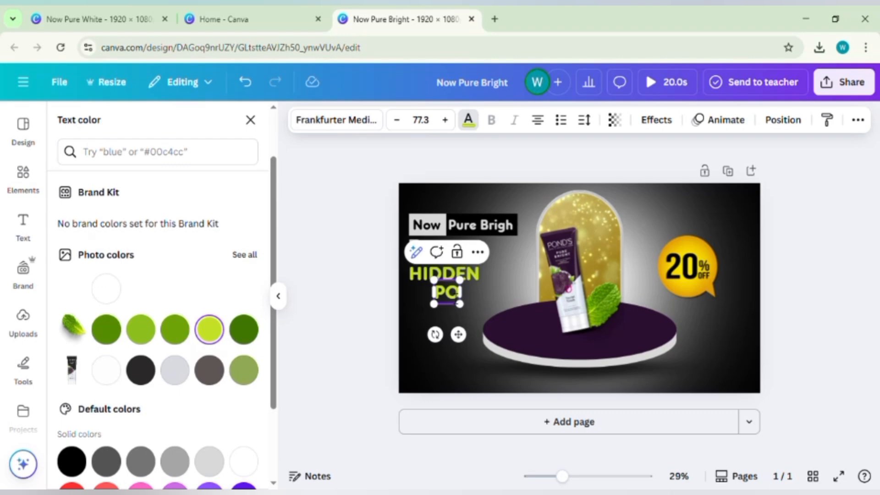
type("LLUTION")
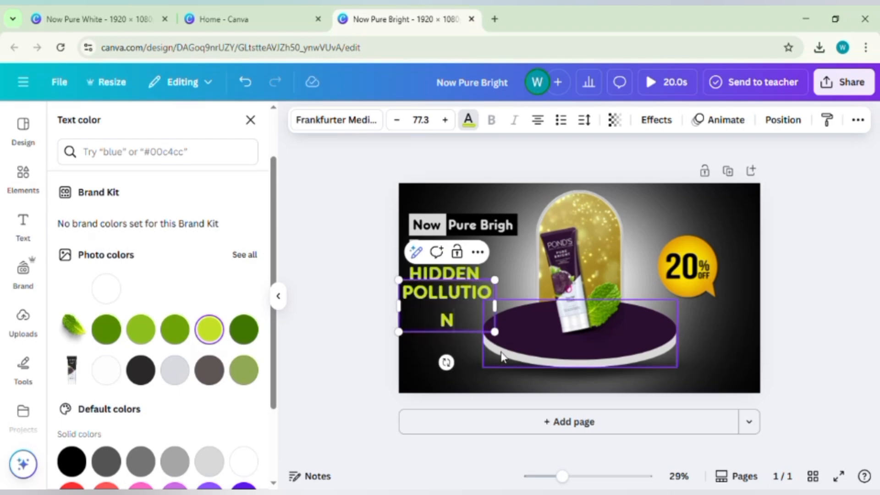
Widen the POLLUTION text box so the word fits on one line and align it directly beneath HIDDEN.
left_click_drag(504, 315, 507, 311)
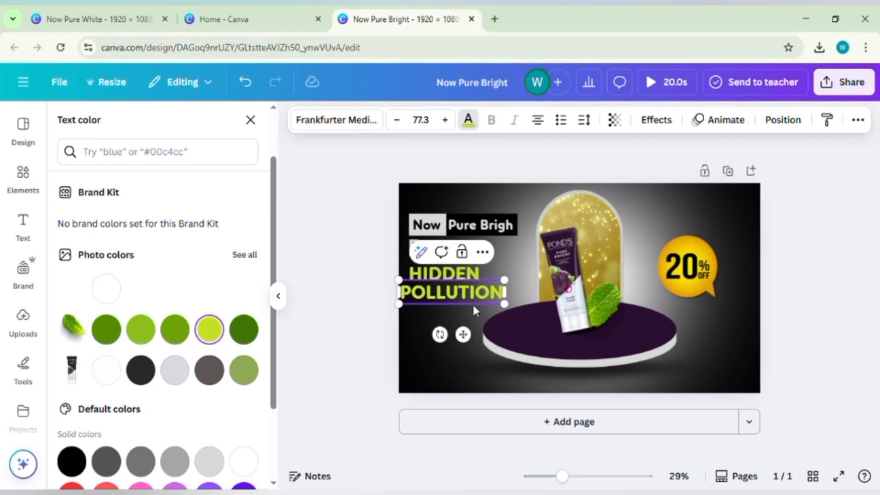
left_click_drag(472, 341, 480, 342)
key("Escape")
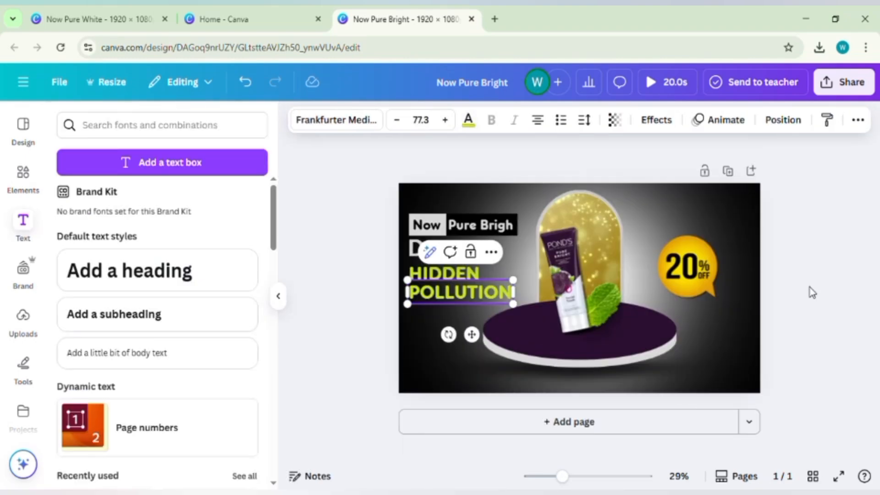
key("Escape")
Duplicate the POLLUTION text below itself and change the copy to "FORYOUR PUREST GLOW".
left_click(475, 294)
left_click(475, 255)
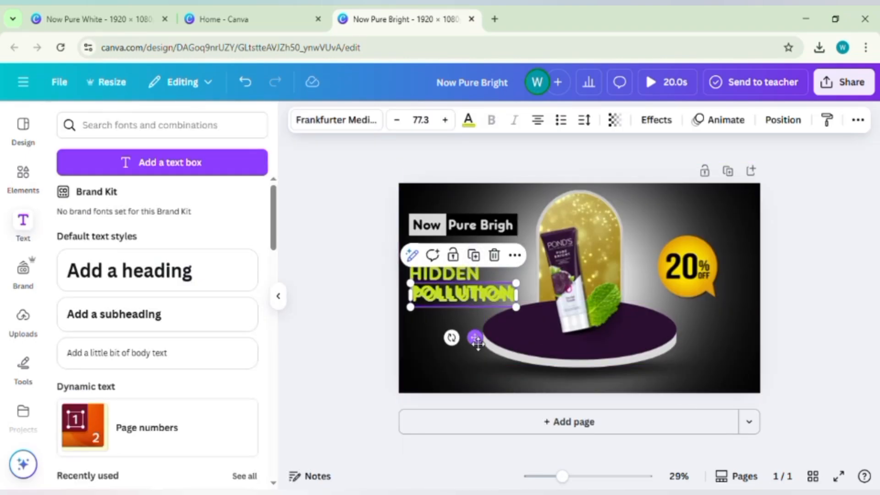
mouse_move(476, 338)
left_mouse_down()
mouse_move(471, 356)
mouse_move(467, 349)
left_mouse_up()
double_click(468, 313)
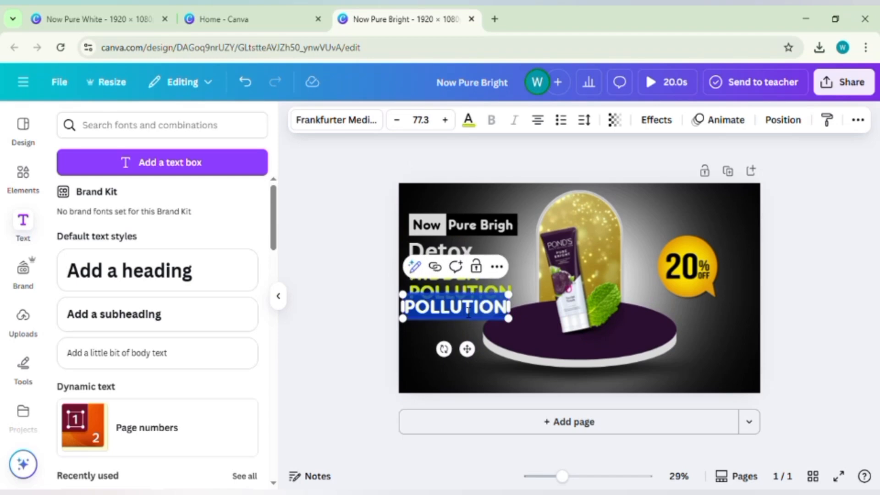
type("FOR")
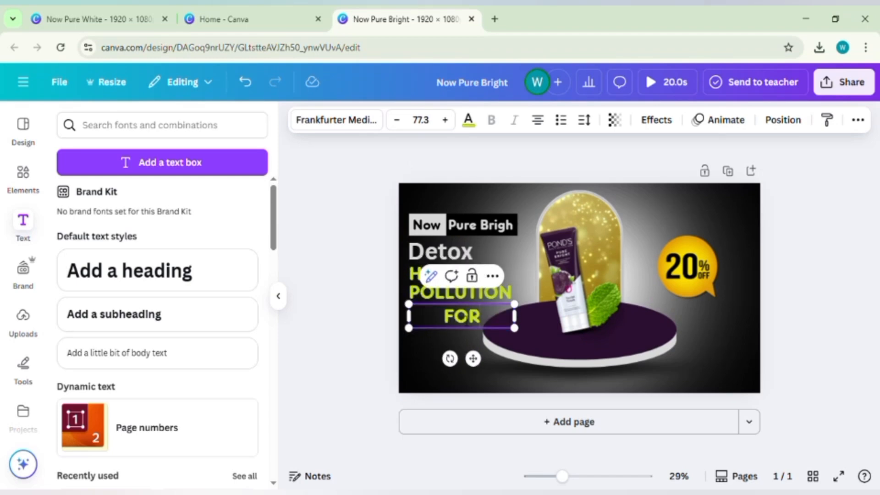
type("YOUR PUR")
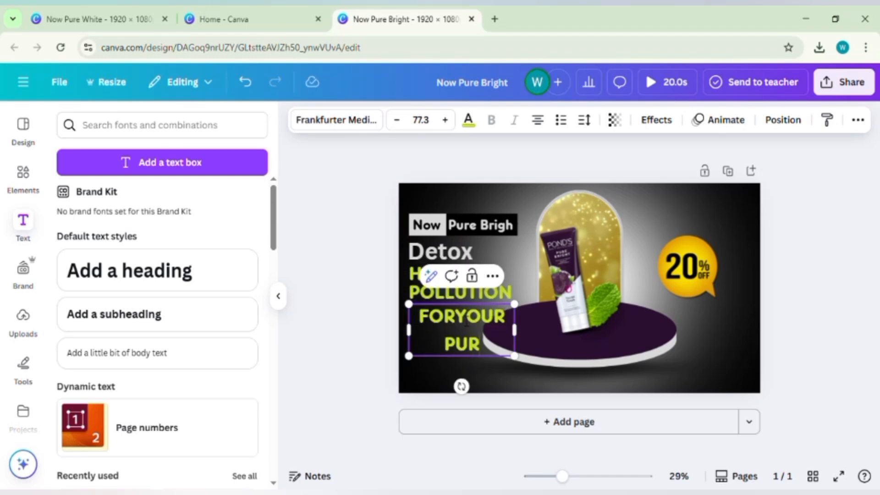
type("EST GLOW")
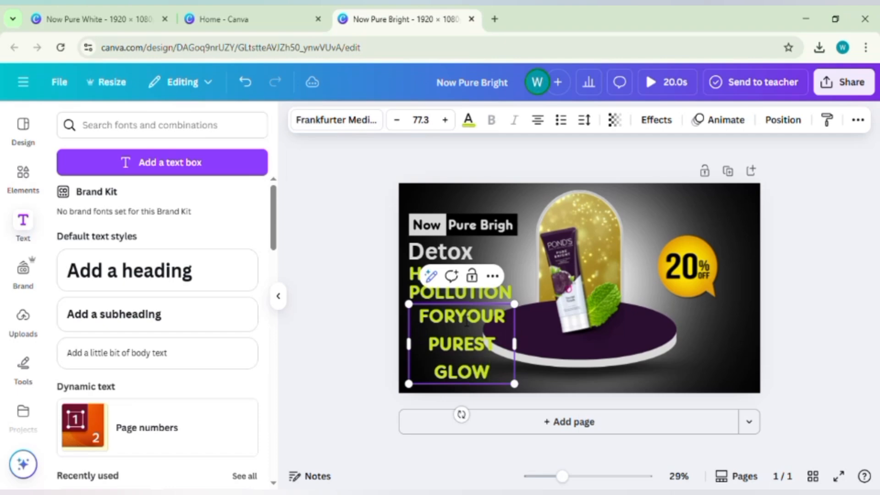
Turn off uppercase for the ForYour Purest Glow text, narrow its box slightly and left-align it.
left_click(858, 120)
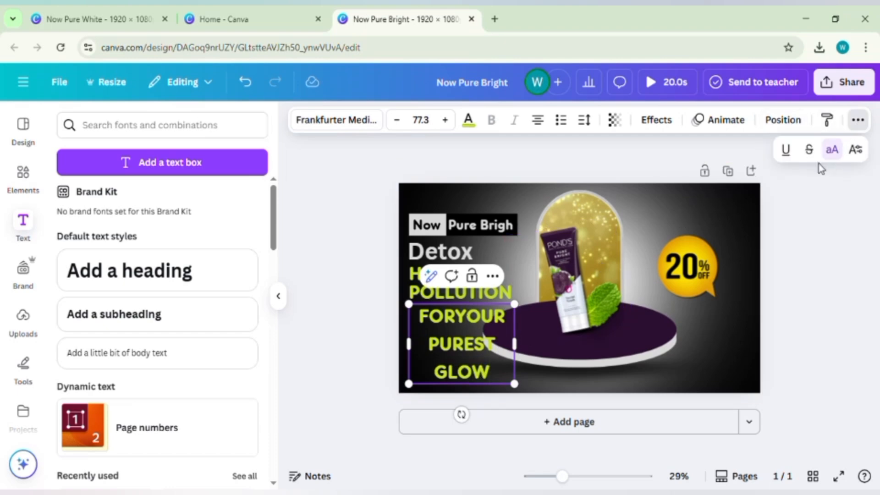
left_click(833, 149)
left_click_drag(514, 329, 504, 330)
left_click(543, 123)
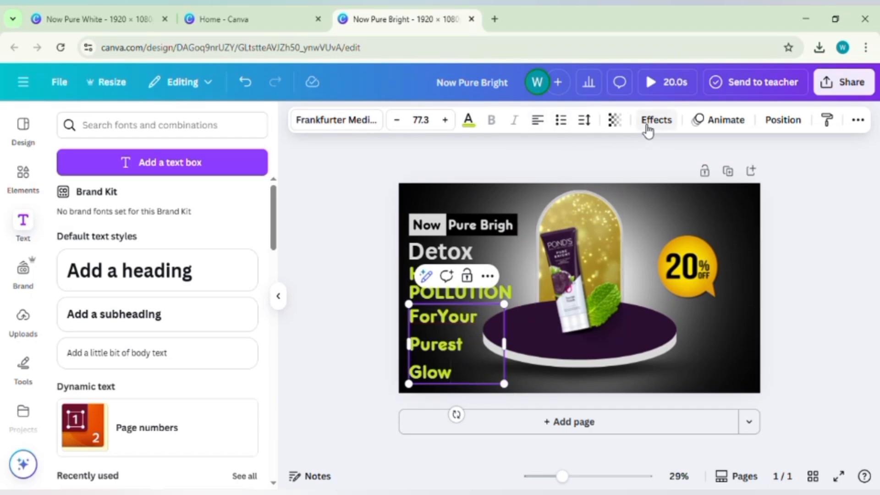
Tighten the ForYour Purest Glow line spacing to 0.83 and color the text light gray.
left_click(583, 119)
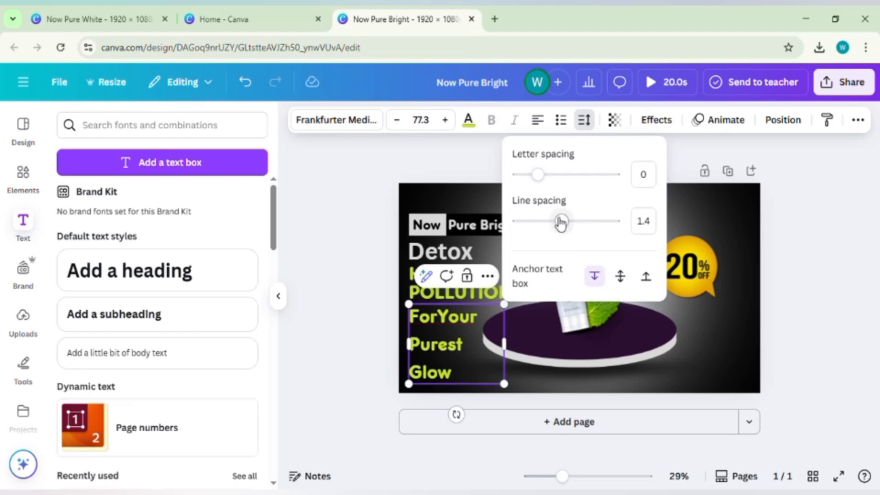
left_click_drag(560, 223, 539, 224)
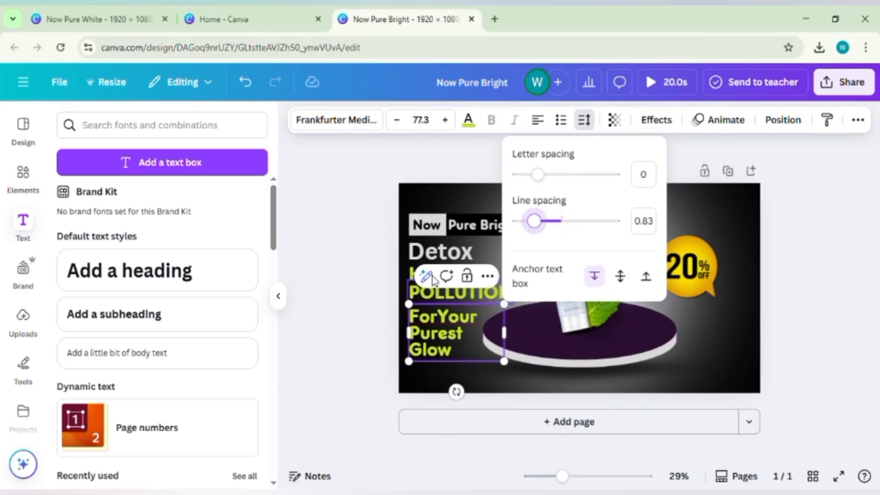
left_click(478, 144)
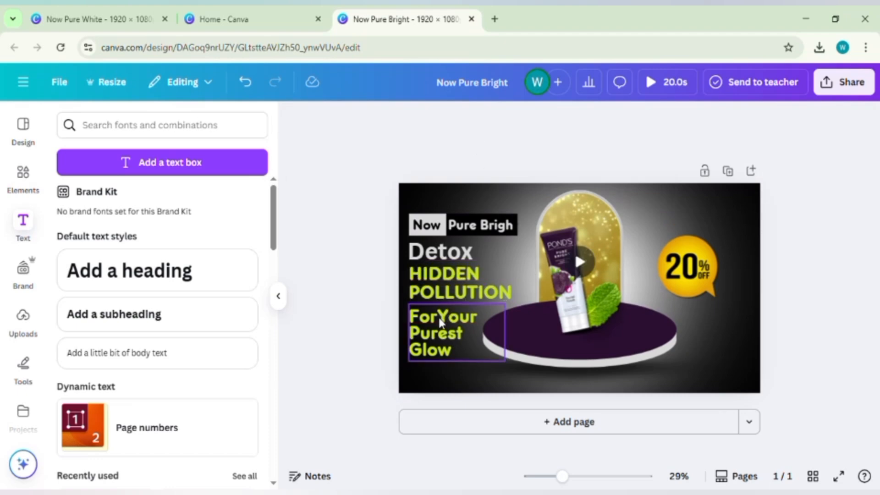
left_click(467, 120)
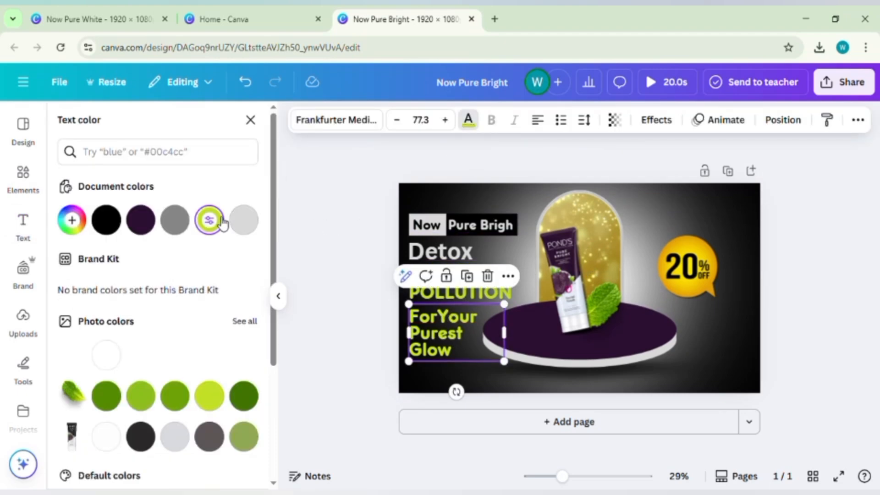
left_click(243, 220)
left_click(787, 258)
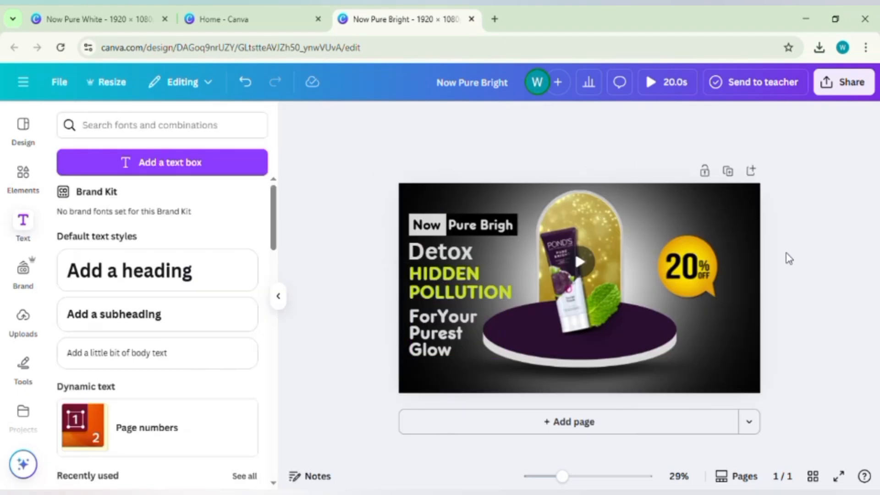
Nudge the POLLUTION, HIDDEN and Detox texts slightly downward to even out the gaps between the lines.
left_click(424, 295)
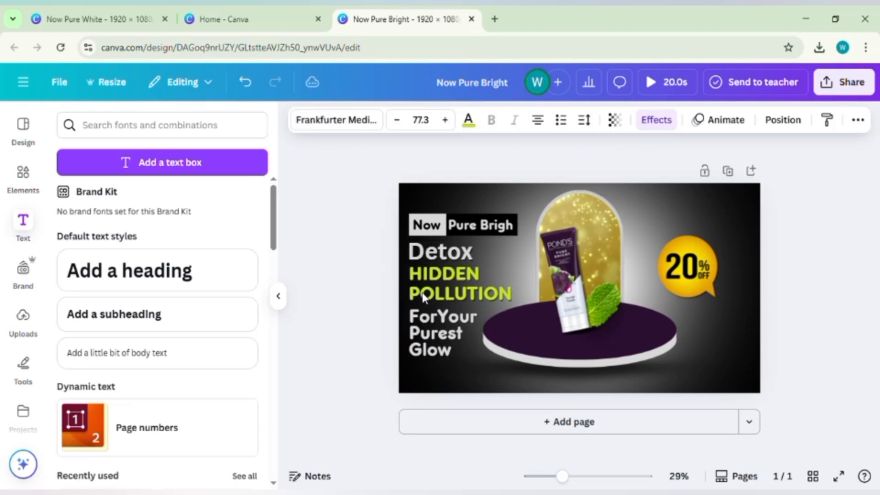
left_click_drag(430, 277, 430, 272)
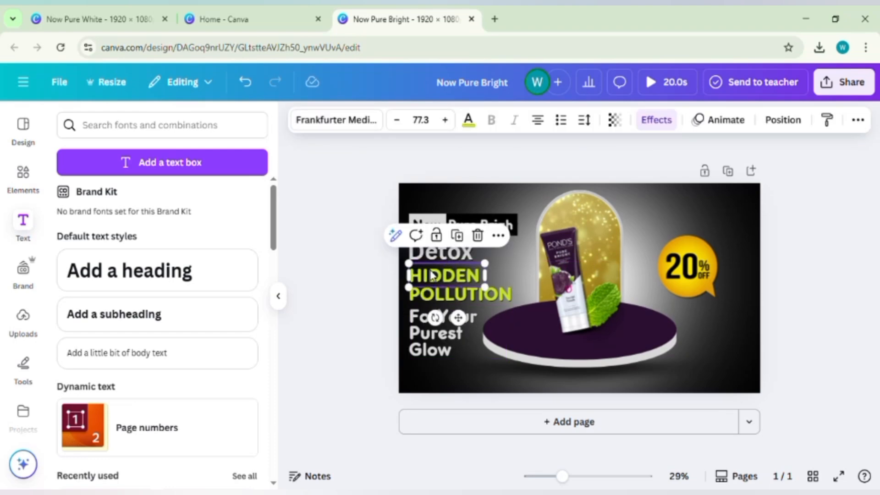
left_click(451, 254)
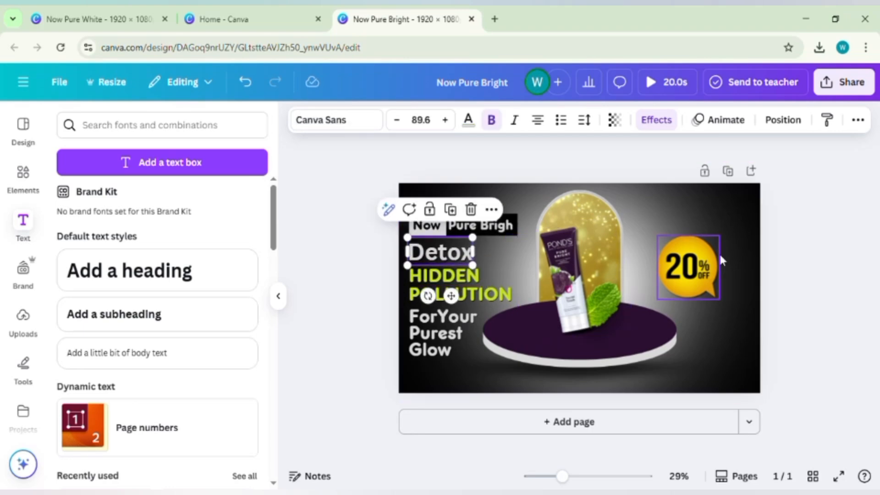
left_click(776, 242)
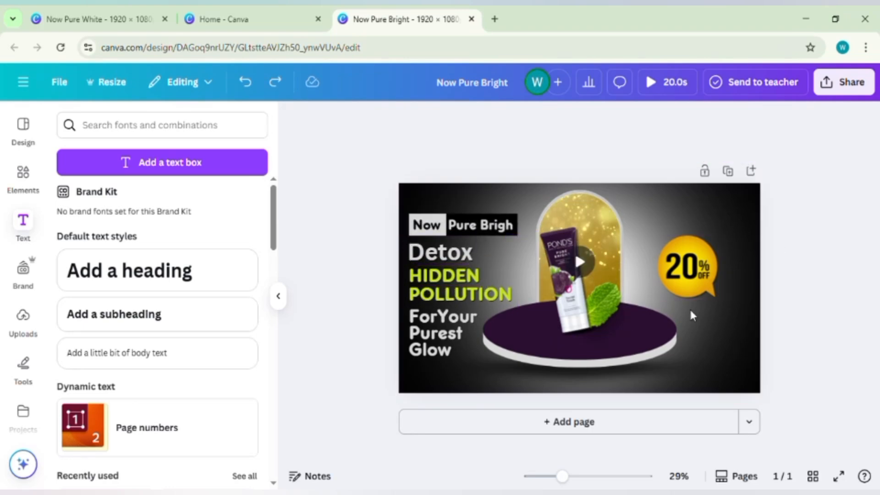
Recolor the word "Bright" in the title text light gray.
left_click(488, 224)
double_click(513, 225)
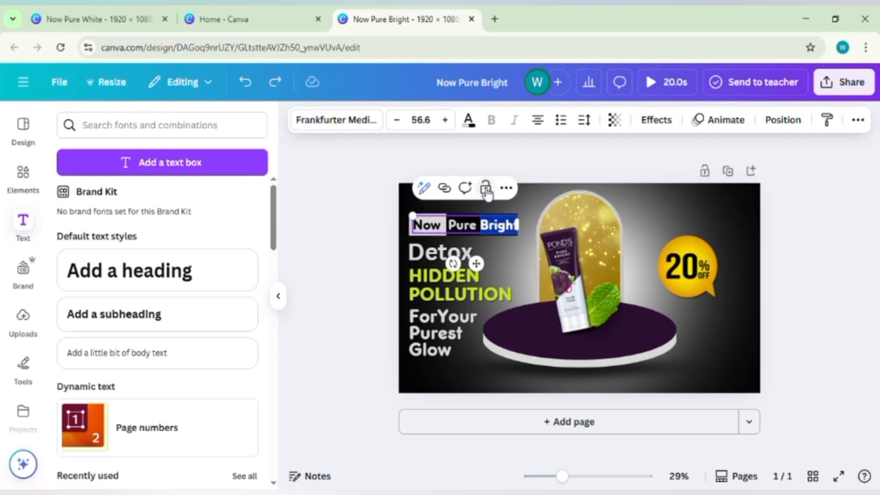
left_click(468, 121)
left_click(238, 226)
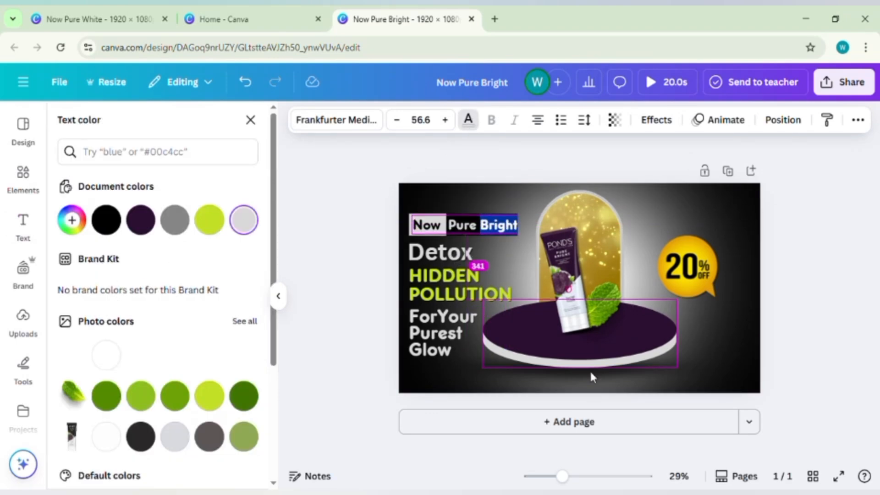
left_click(811, 250)
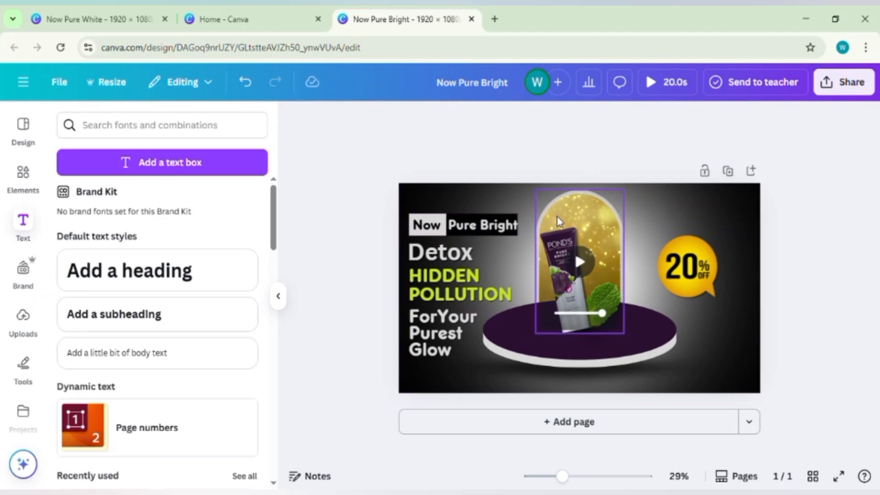
Widen the black title bar to enclose "Pure Bright" and resize the title text to 56.4 to fit the bar.
left_click(492, 220)
left_click(782, 119)
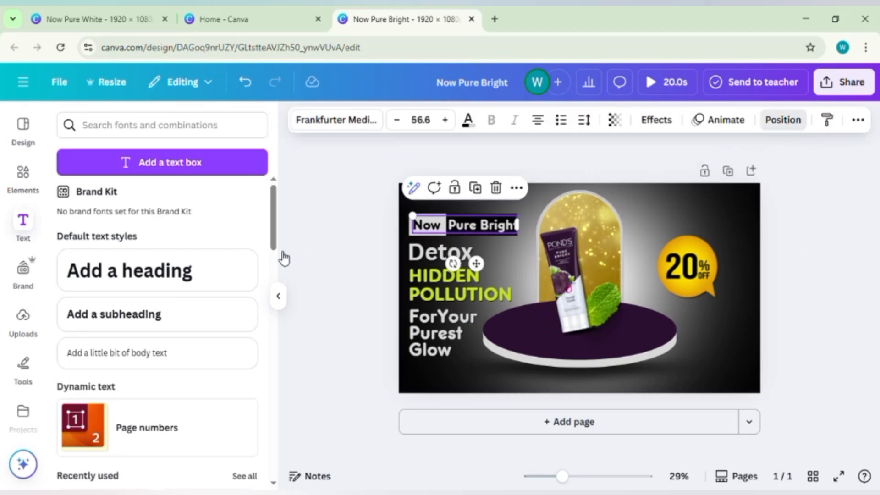
left_click(183, 417)
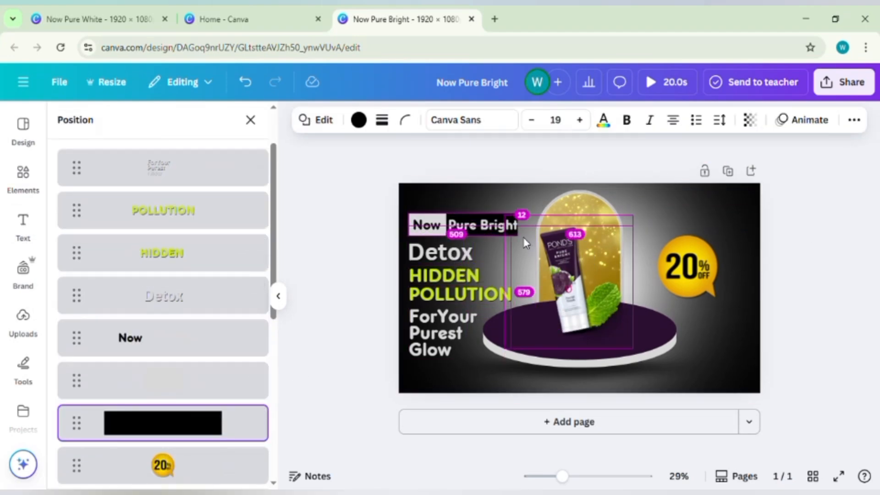
left_click_drag(528, 232, 533, 232)
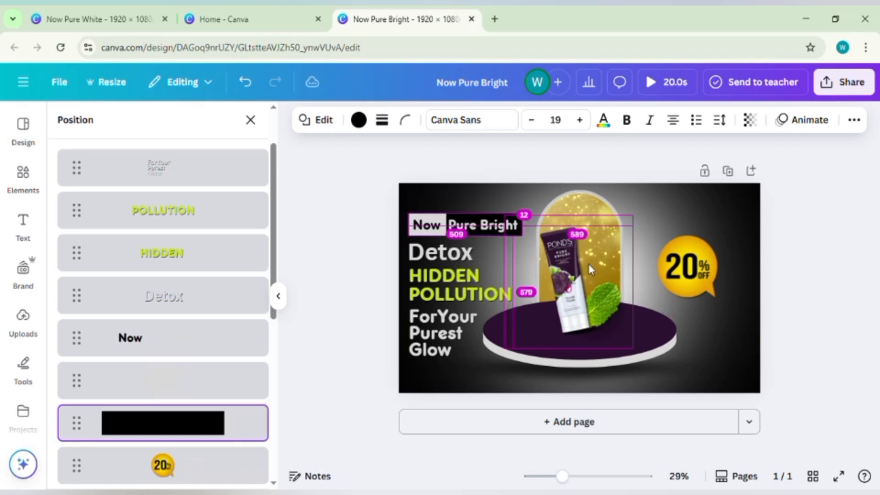
left_click(831, 240)
left_click(417, 223)
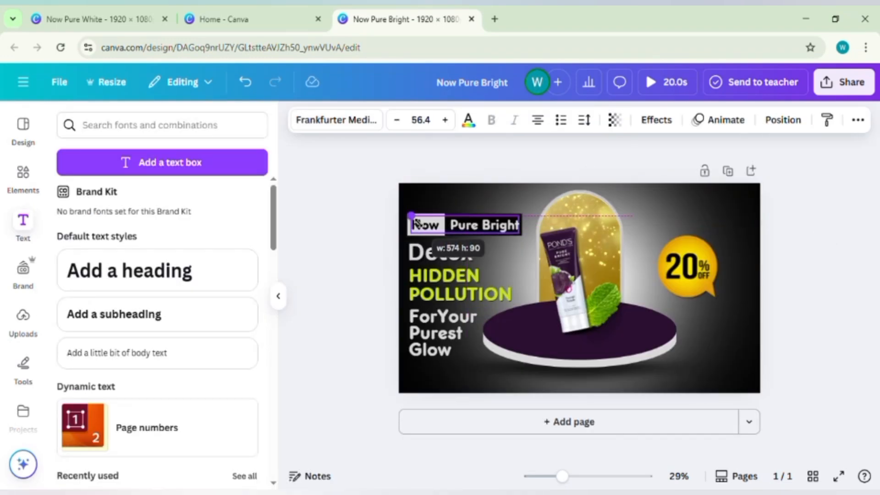
left_click(796, 241)
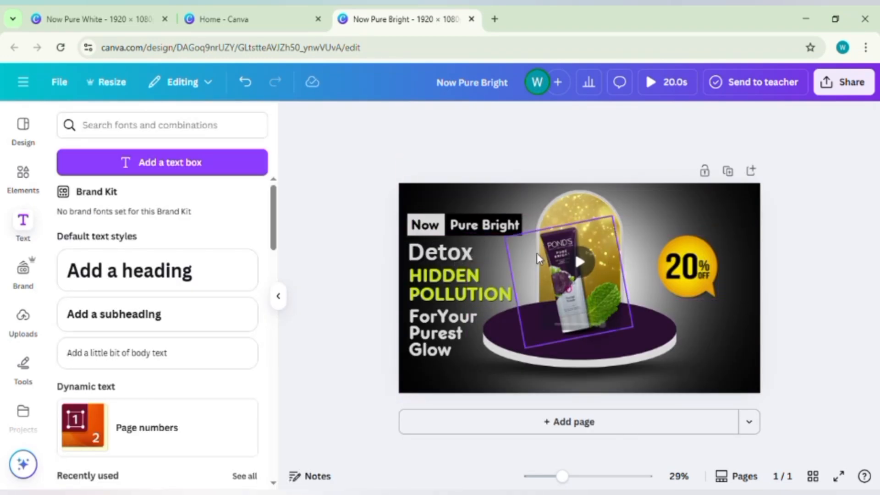